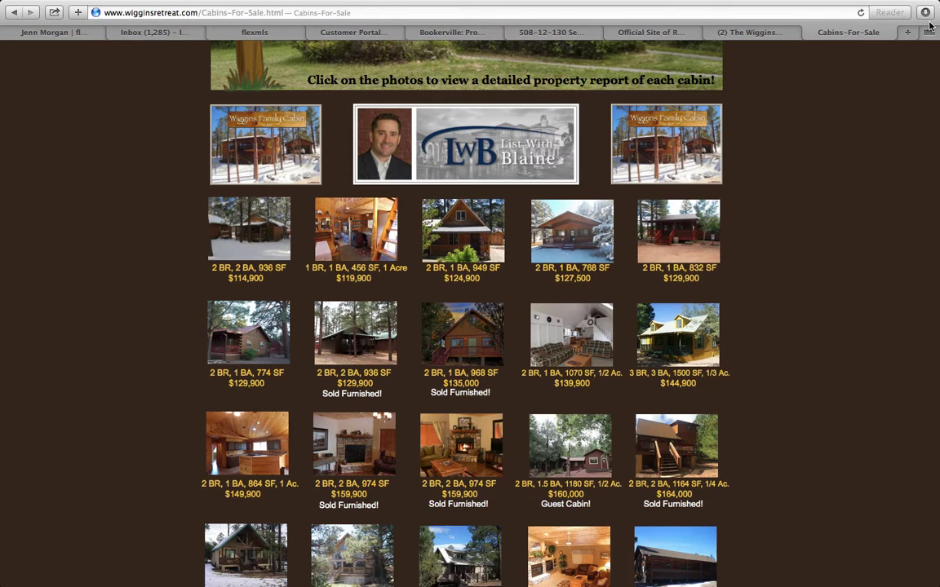
# - Scroll through the cabin report PDF and zoom out to see whole pages
pyautogui.scroll(4, 811, 219)
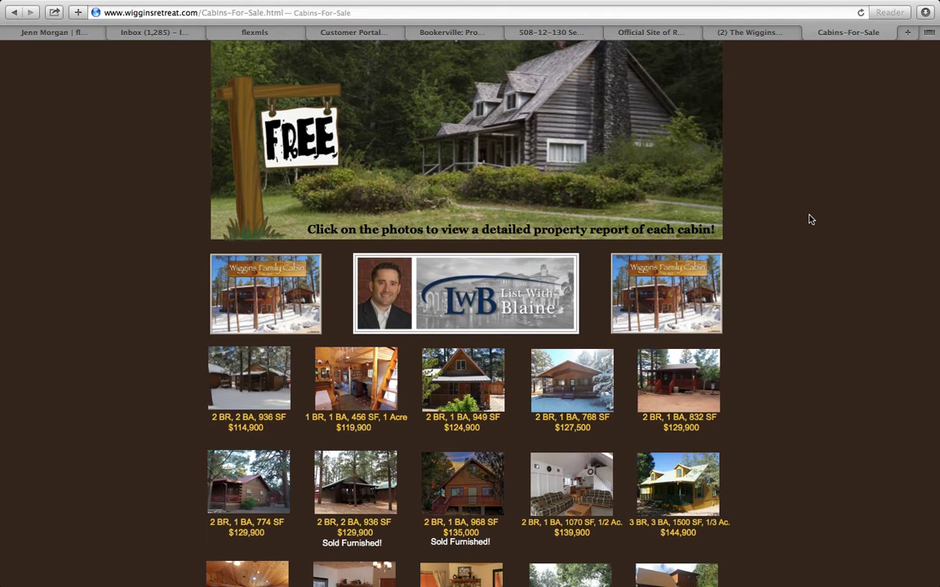
pyautogui.scroll(2, 811, 219)
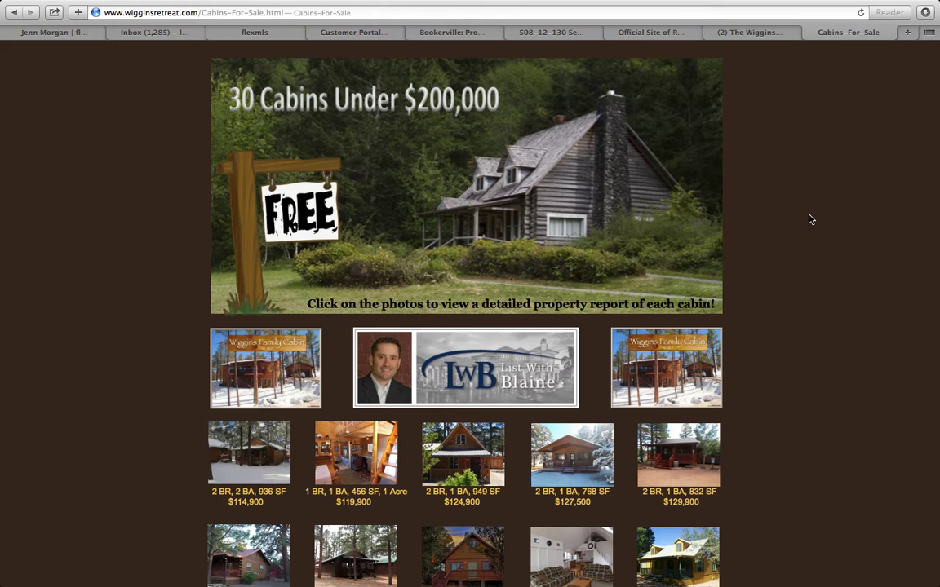
pyautogui.scroll(-5, 811, 219)
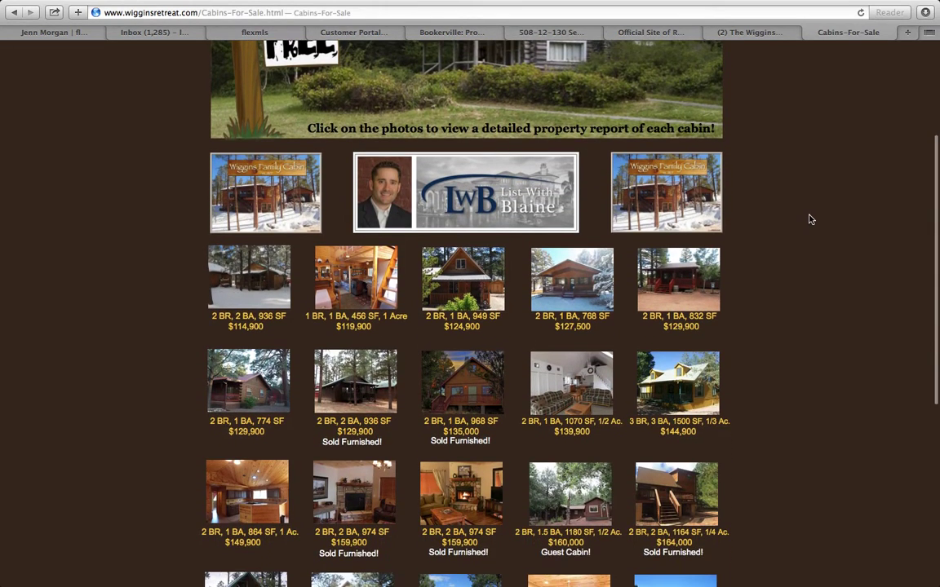
pyautogui.scroll(-2, 810, 219)
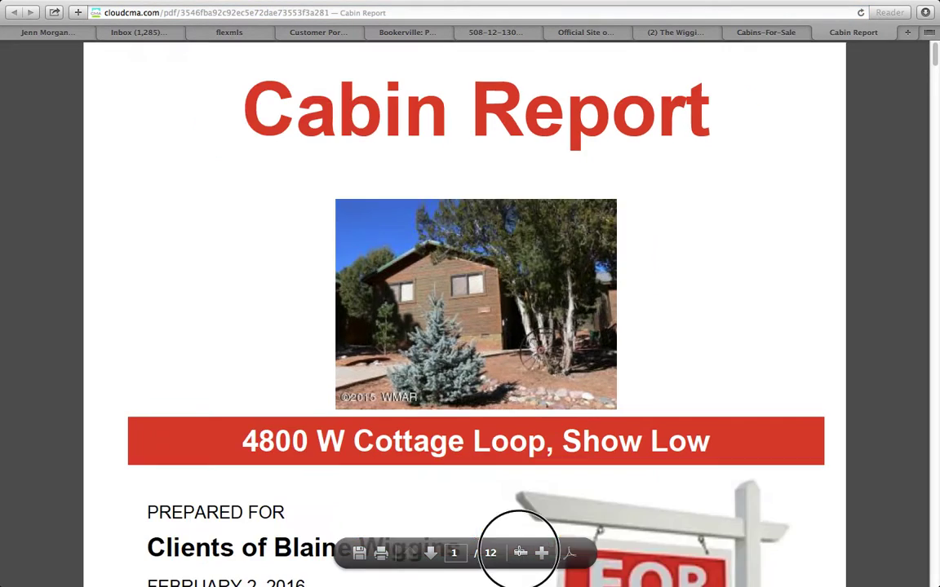
pyautogui.click(520, 553)
pyautogui.click(519, 553)
# - Scroll down to the Loan Scenarios page, then return to the Cabins-For-Sale listings tab
pyautogui.scroll(-20, 482, 328)
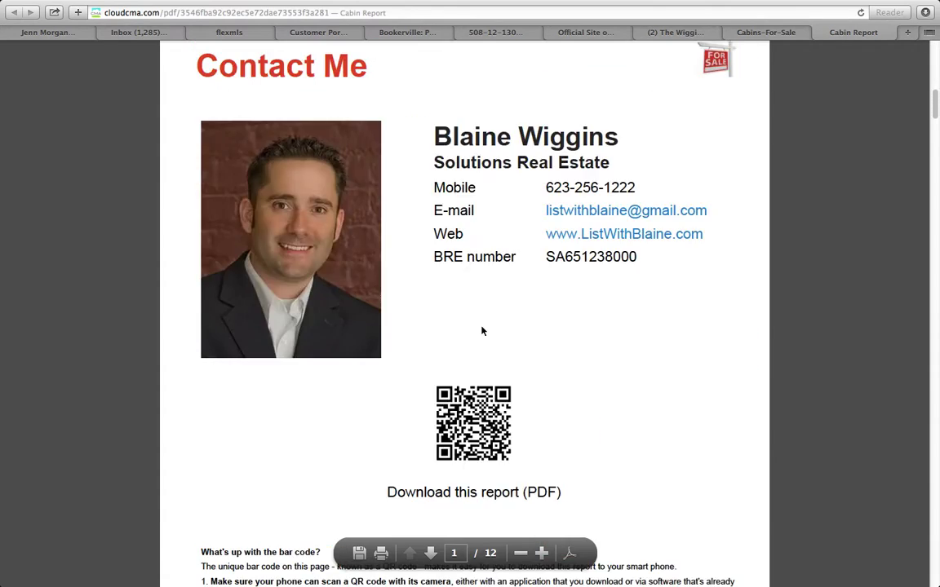
pyautogui.scroll(-15, 482, 332)
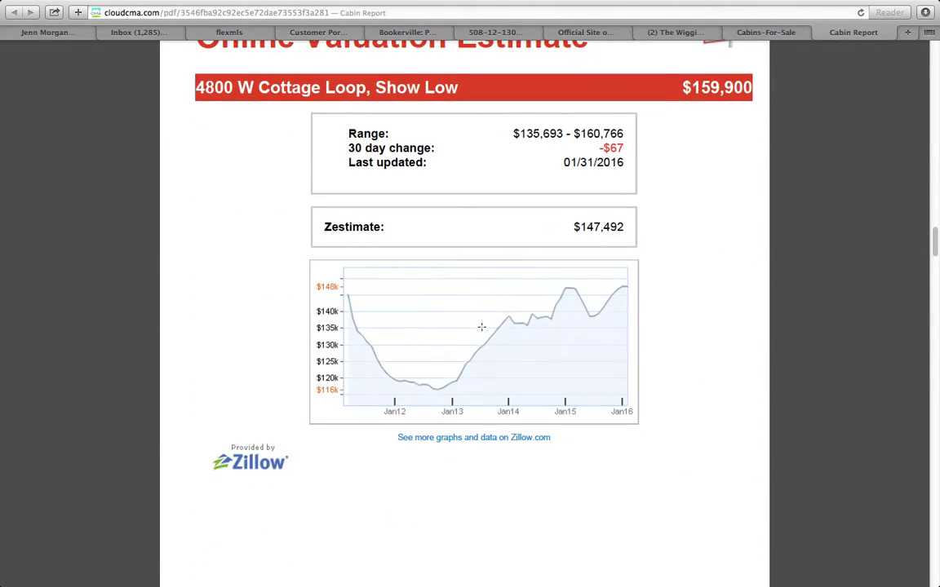
pyautogui.scroll(-10, 482, 327)
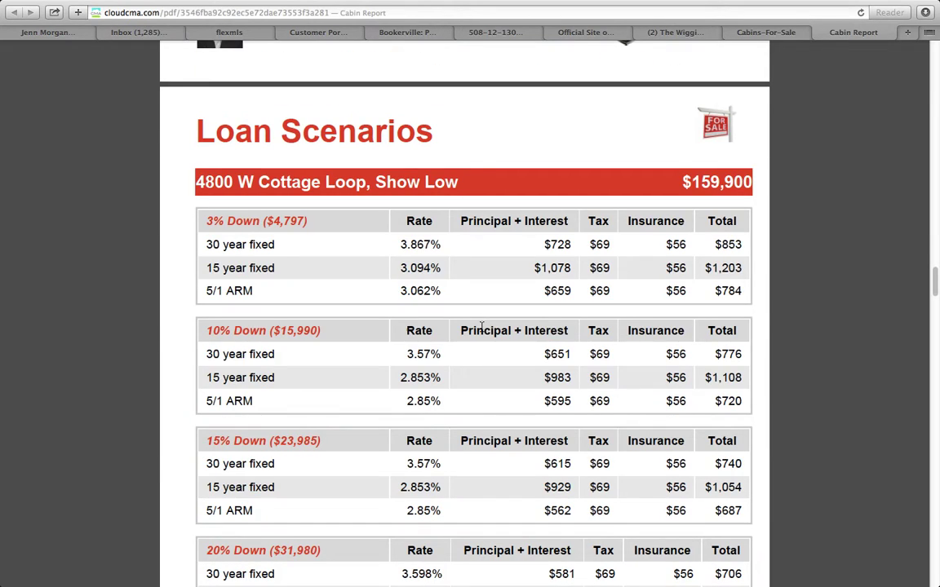
pyautogui.scroll(-4, 482, 327)
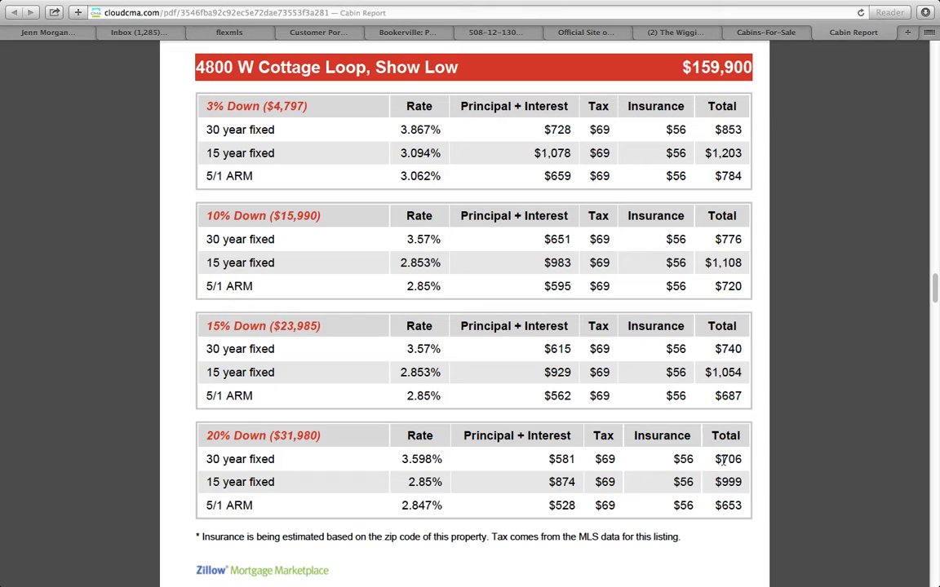
pyautogui.click(767, 33)
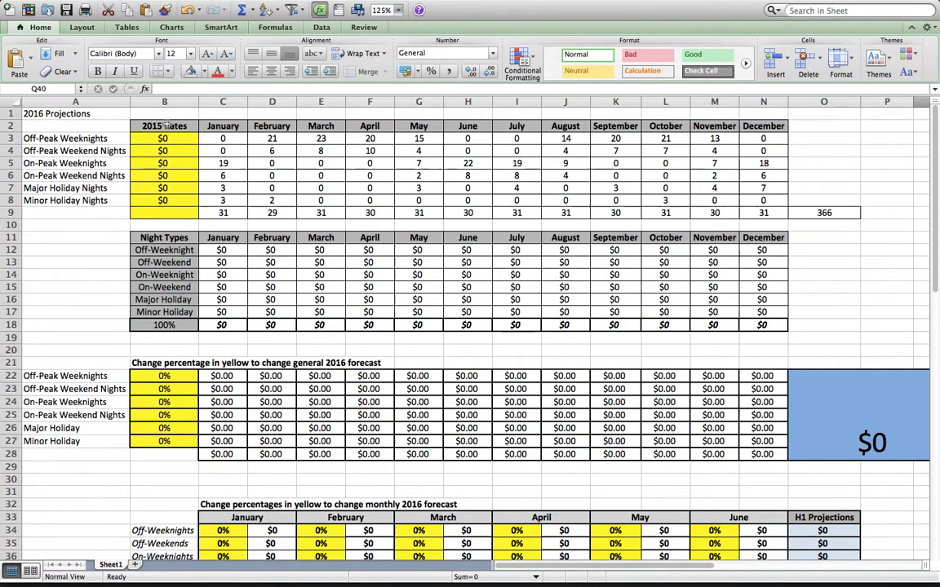
# - Change the year in B2's heading from 2015 to 2016 so it reads '2016 Rates'
pyautogui.doubleClick(163, 127)
pyautogui.press('BackSpace')
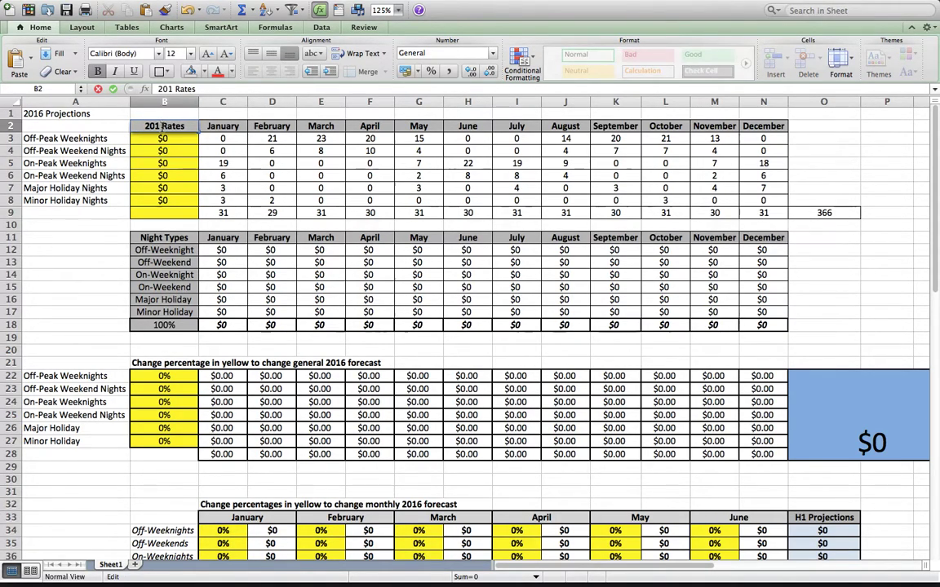
pyautogui.write('6')
pyautogui.click(218, 178)
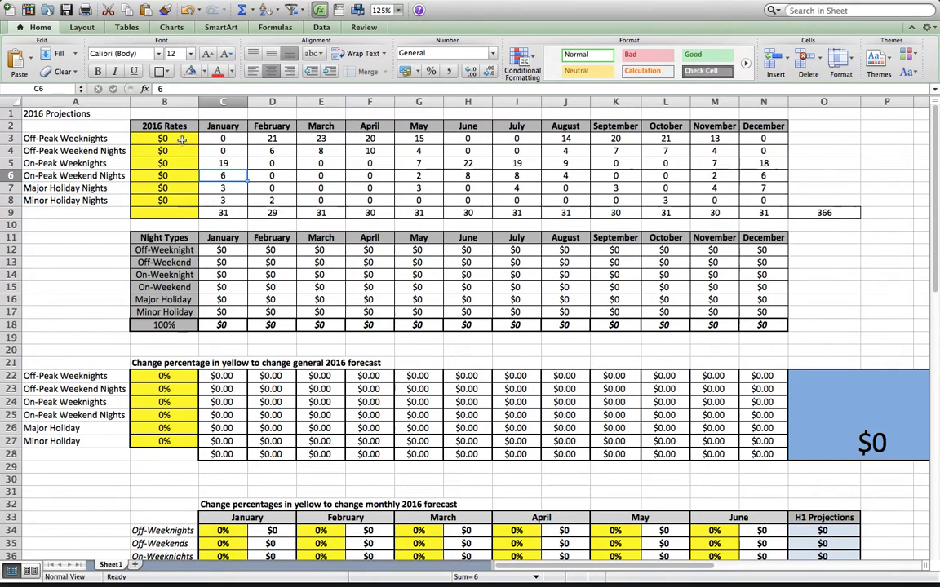
# - Enter $100 in B3 and B4, then copy it into B5:B8 so every rate is $100
pyautogui.click(181, 140)
pyautogui.write('100')
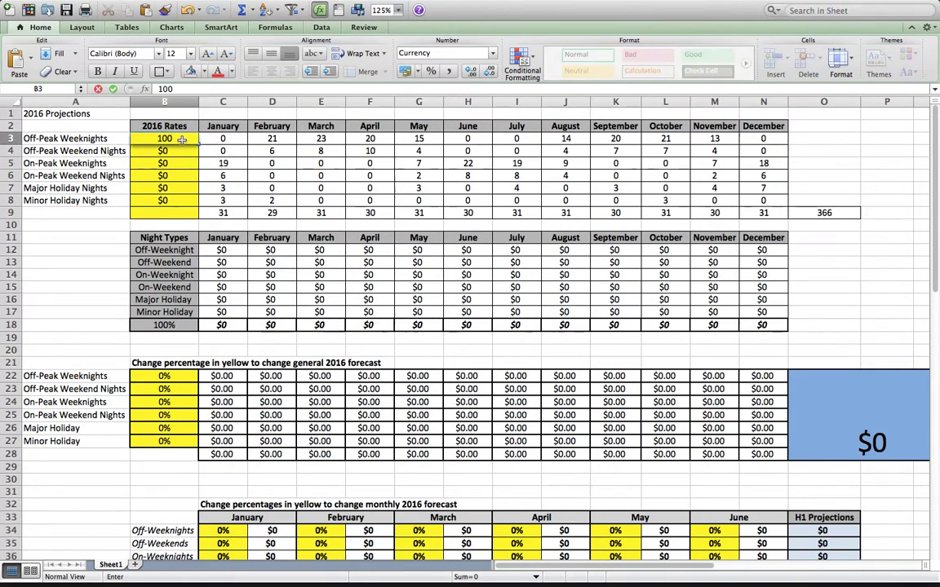
pyautogui.press('Return')
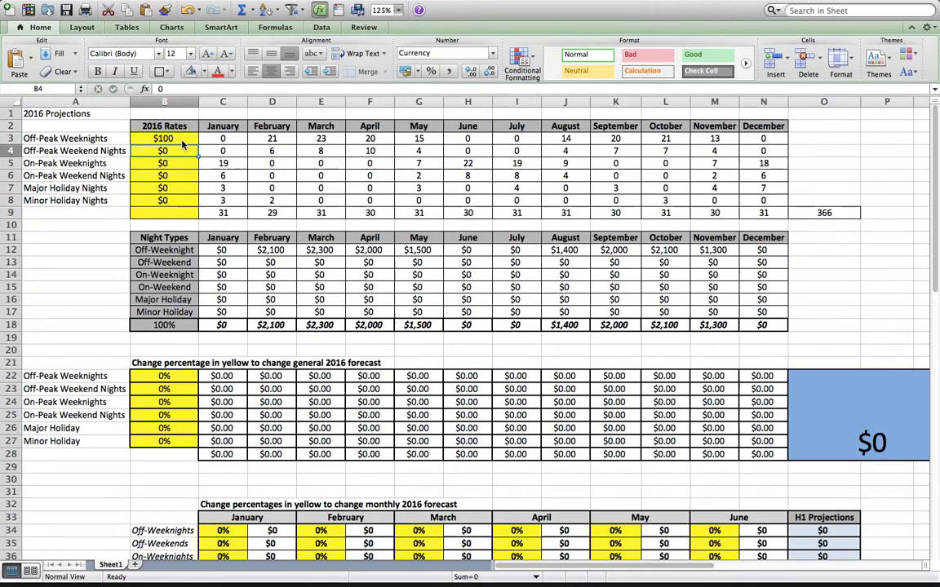
pyautogui.write('100')
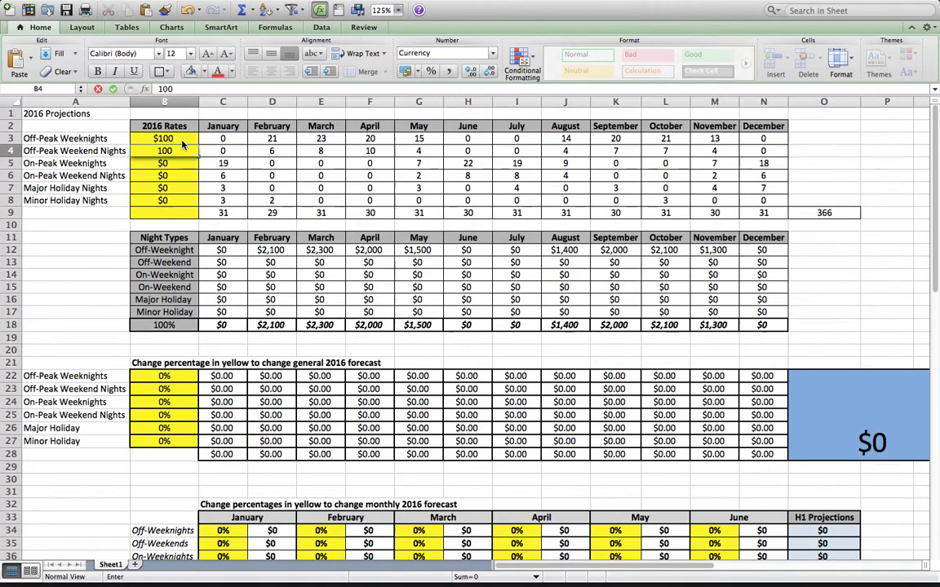
pyautogui.click(182, 143)
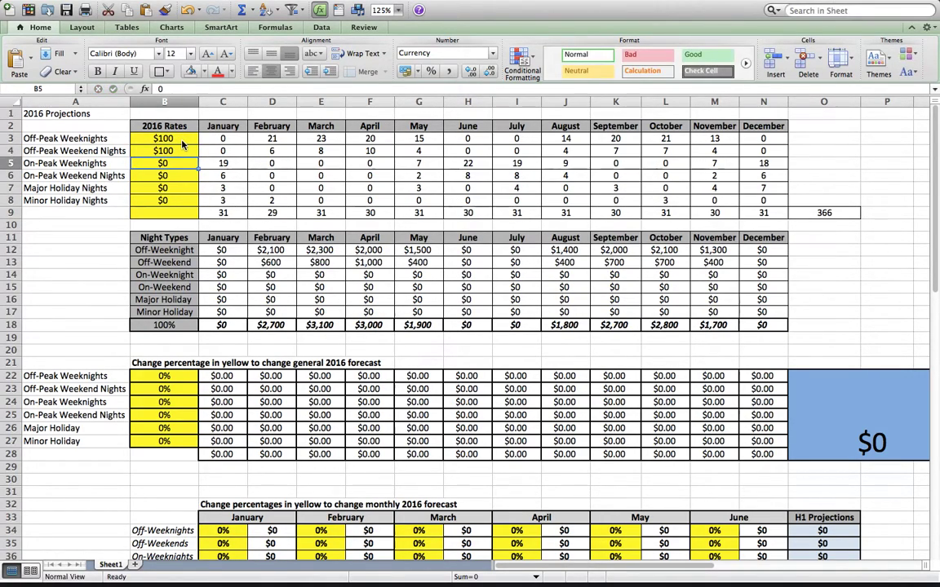
pyautogui.click(181, 147)
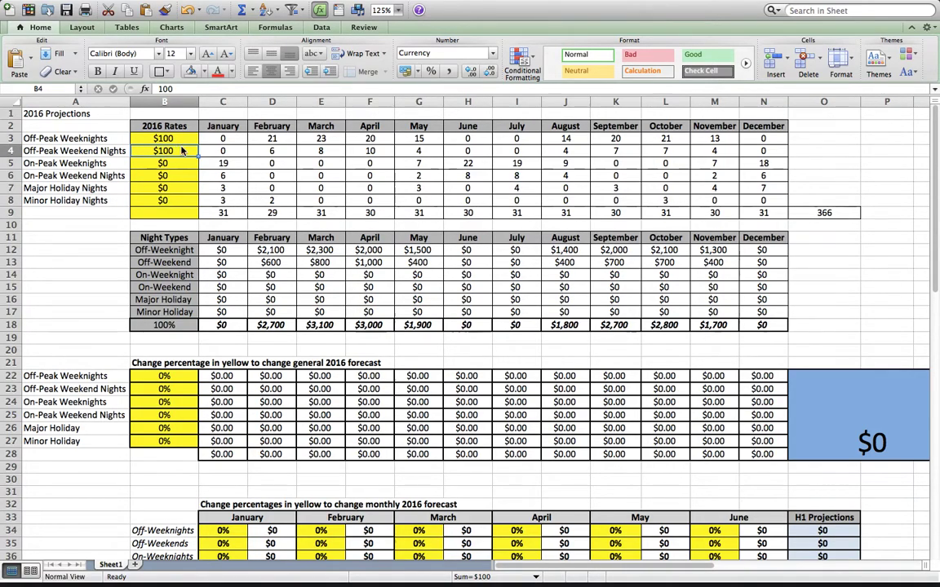
pyautogui.press('super+c')
pyautogui.moveTo(163, 162); pyautogui.dragTo(165, 198)
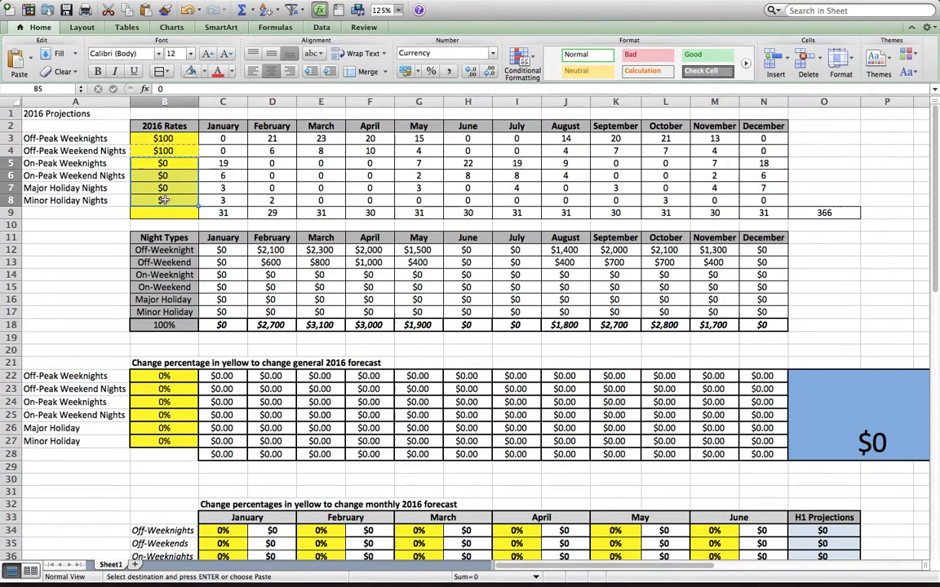
pyautogui.press('super+v')
pyautogui.click(121, 234)
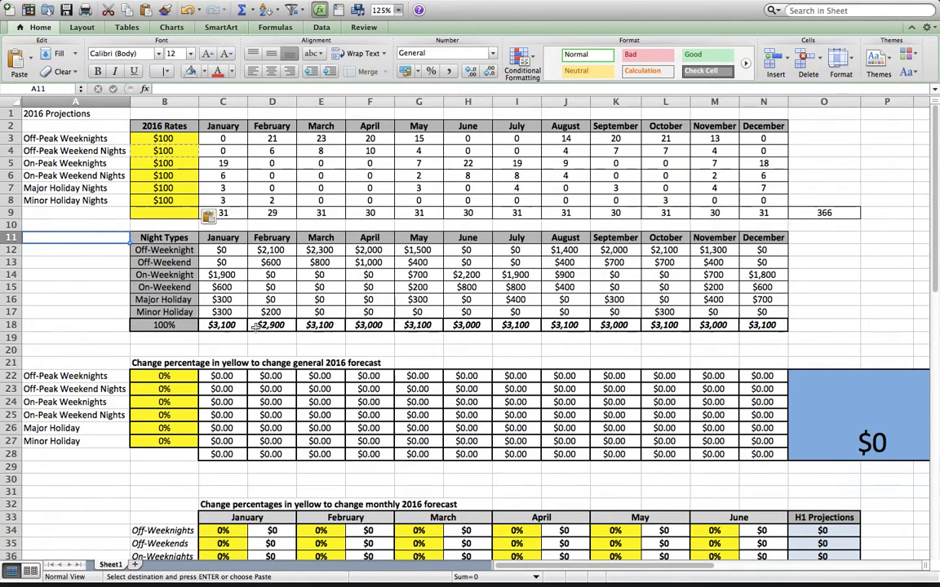
pyautogui.scroll(-3, 255, 327)
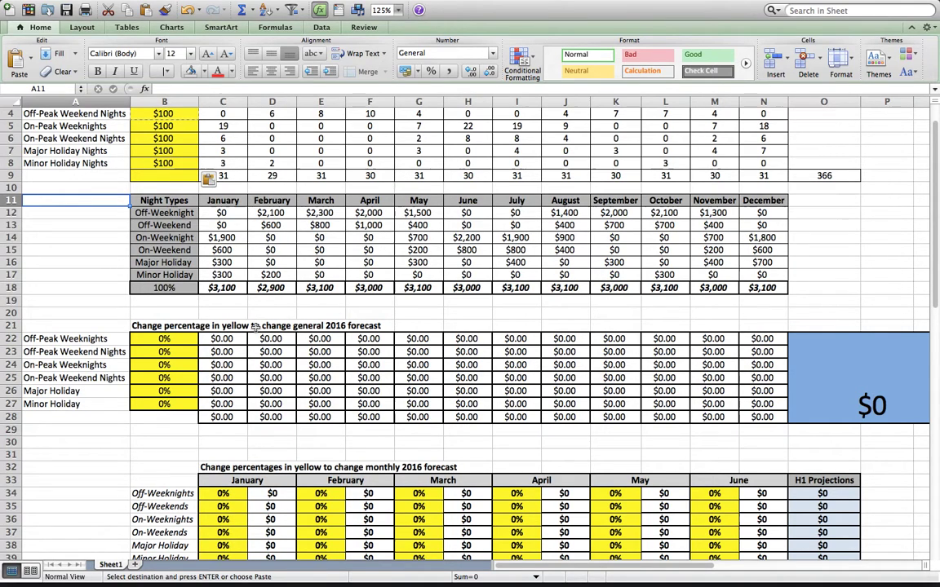
pyautogui.scroll(-1, 256, 327)
pyautogui.scroll(-3, 255, 326)
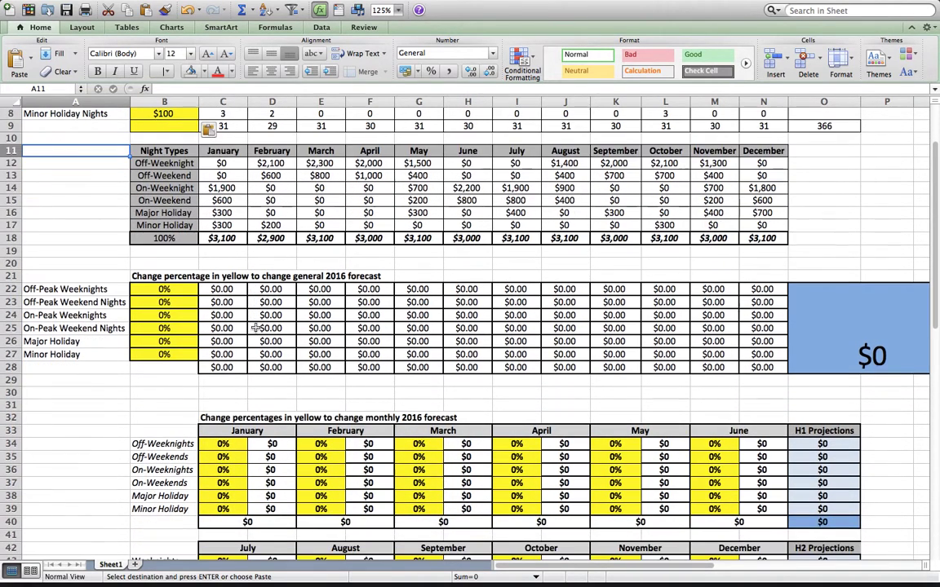
pyautogui.scroll(-3, 230, 302)
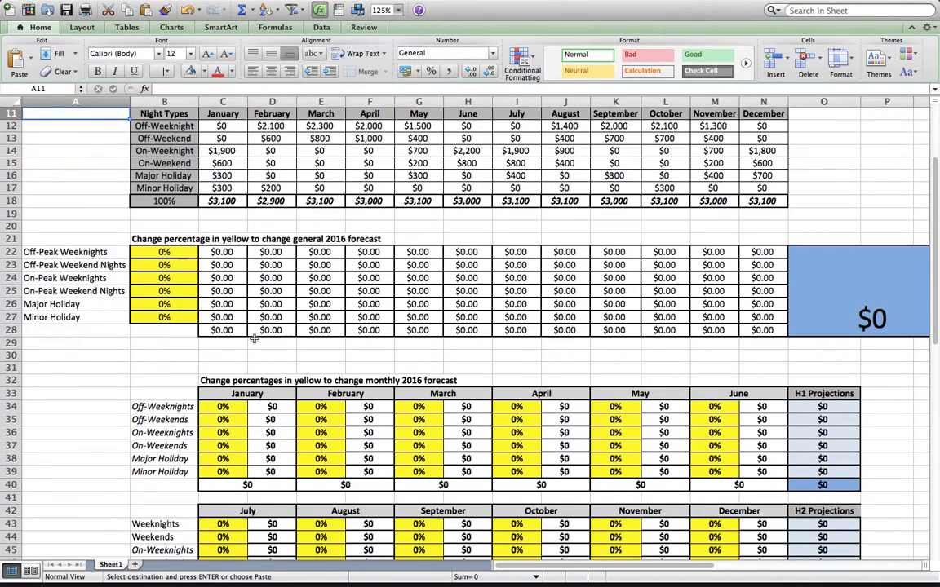
pyautogui.click(174, 254)
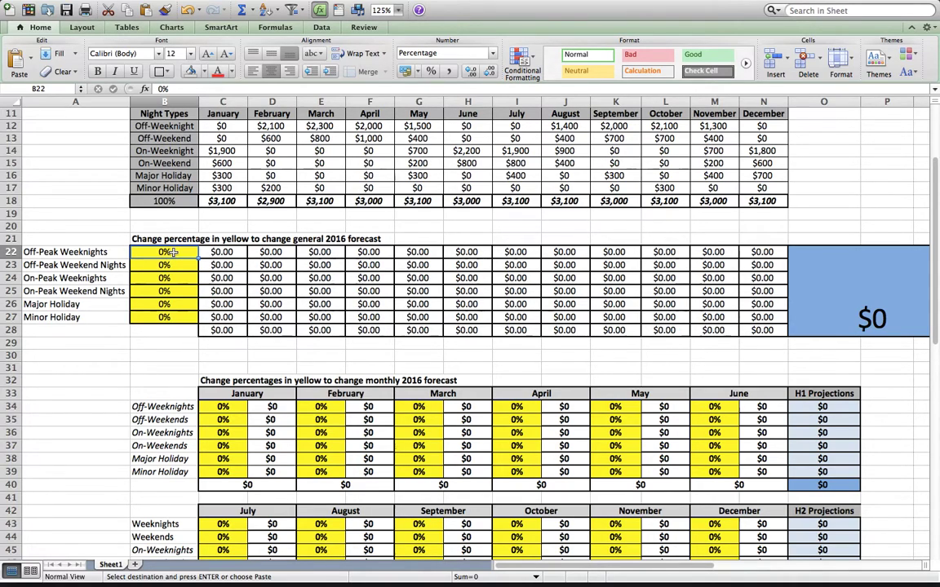
# - Enter 20%, 40% and 60% occupancy for Off-Peak Weeknights, Off-Peak Weekend Nights and On-Peak Weeknights
pyautogui.write('20')
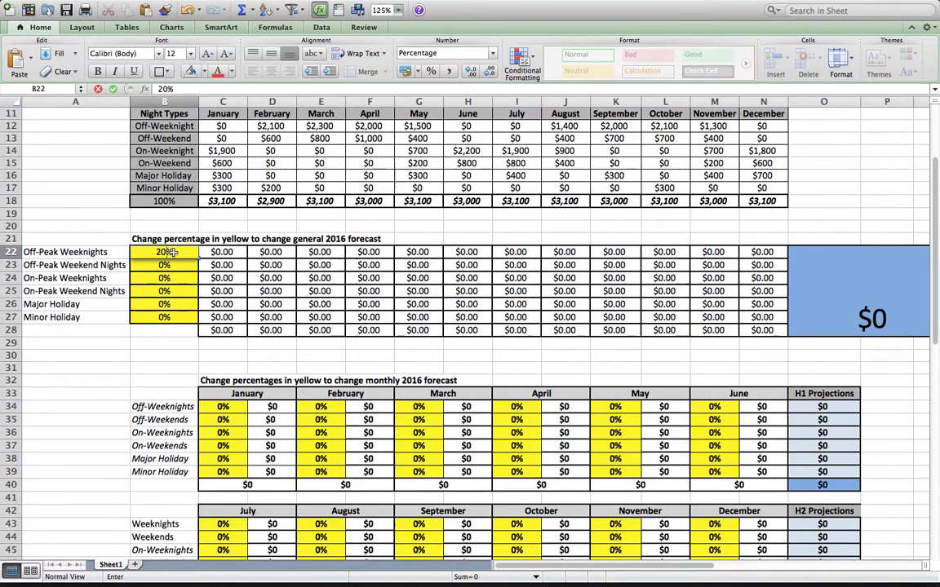
pyautogui.press('Return')
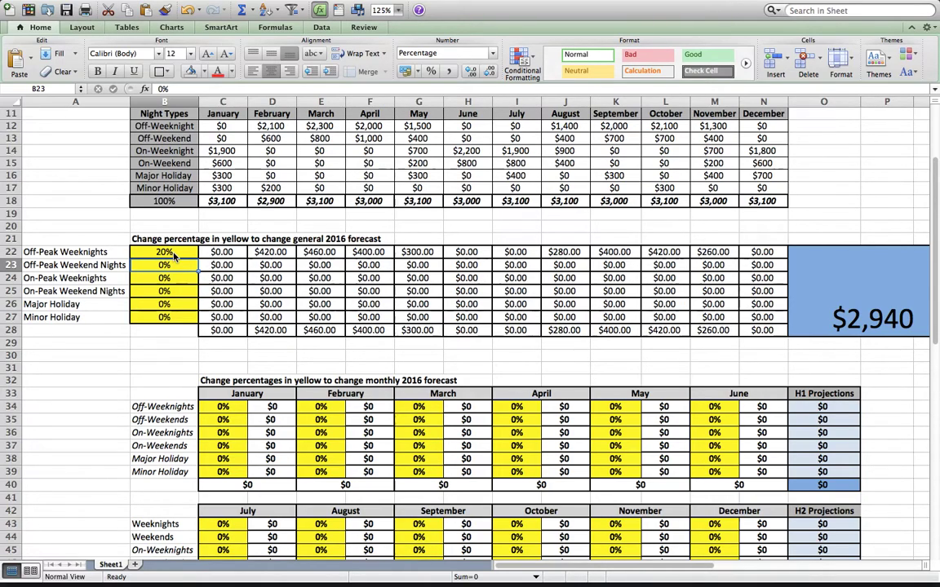
pyautogui.write('40')
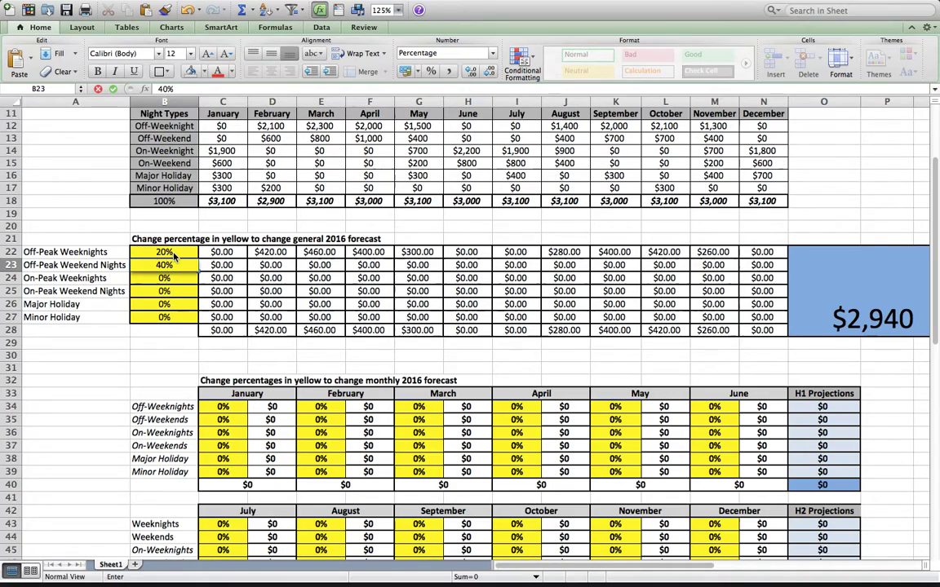
pyautogui.press('Return')
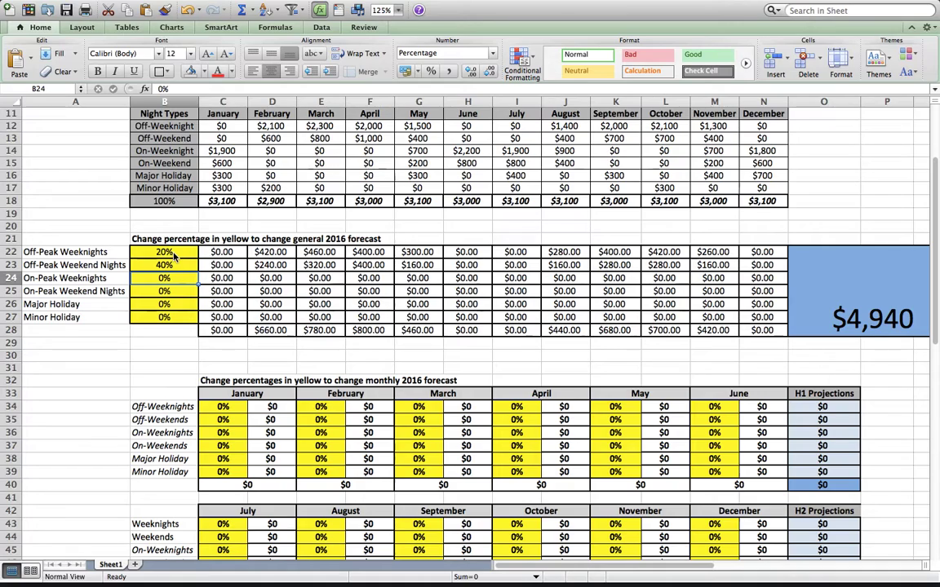
pyautogui.write('60')
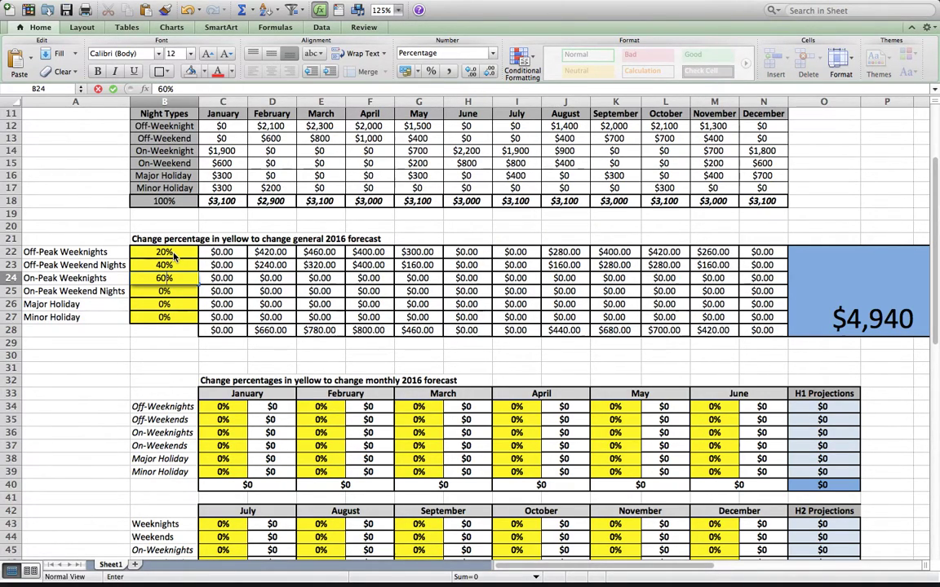
pyautogui.press('Return')
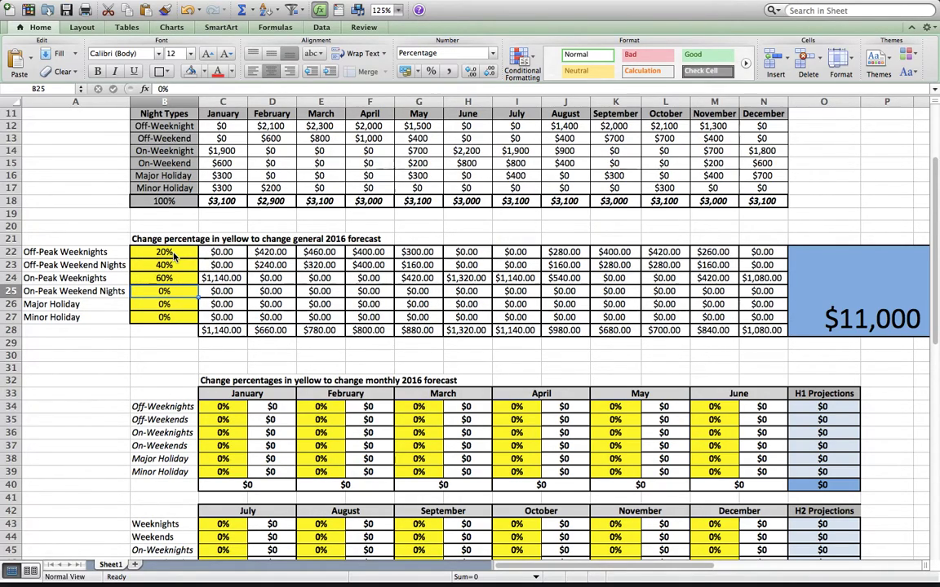
# - Enter 80%, 100% and 75% occupancy for On-Peak Weekend Nights, Major Holiday and Minor Holiday
pyautogui.write('80')
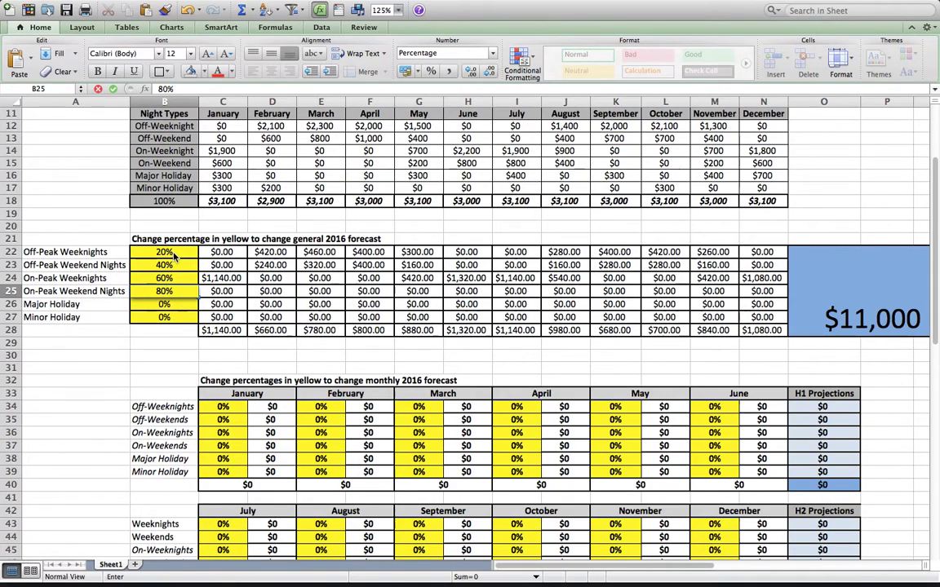
pyautogui.press('Return')
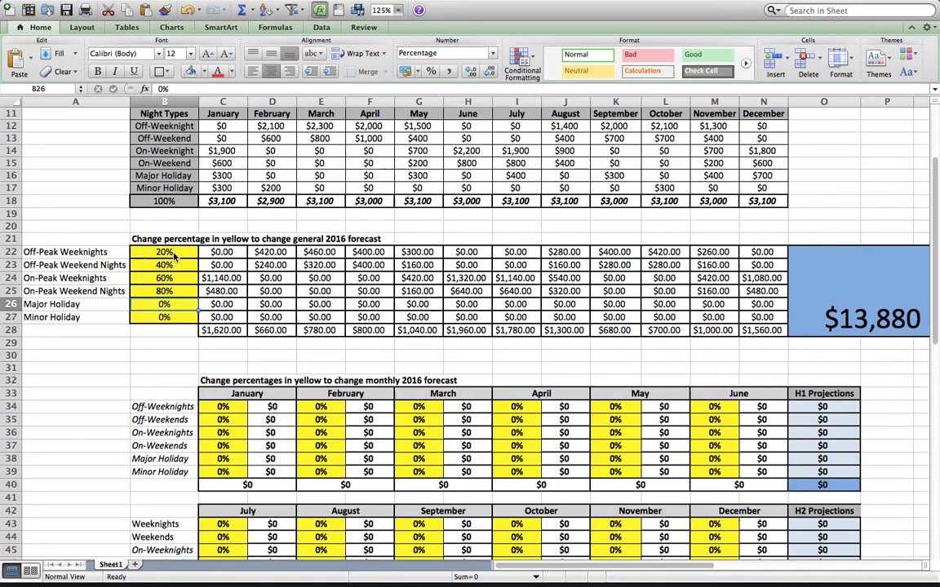
pyautogui.write('100')
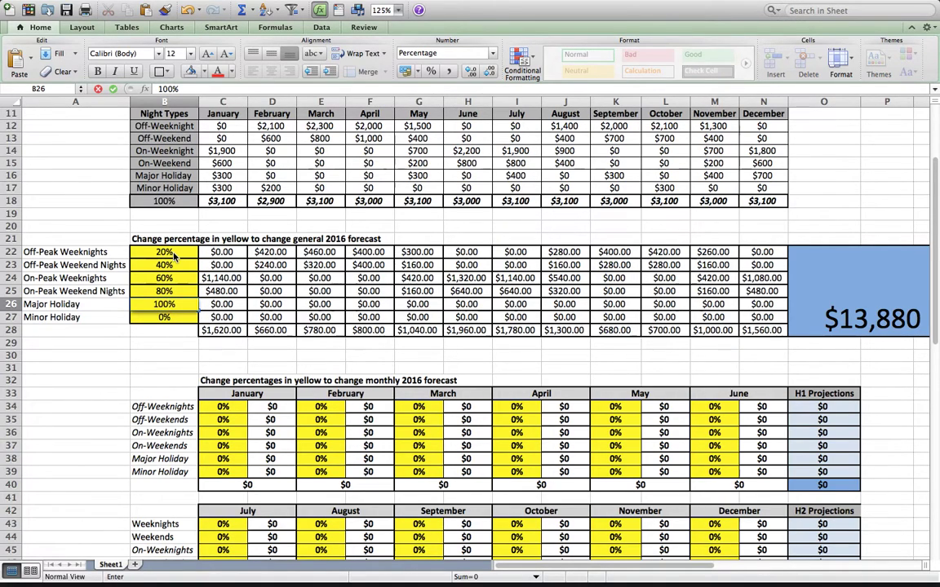
pyautogui.press('Return')
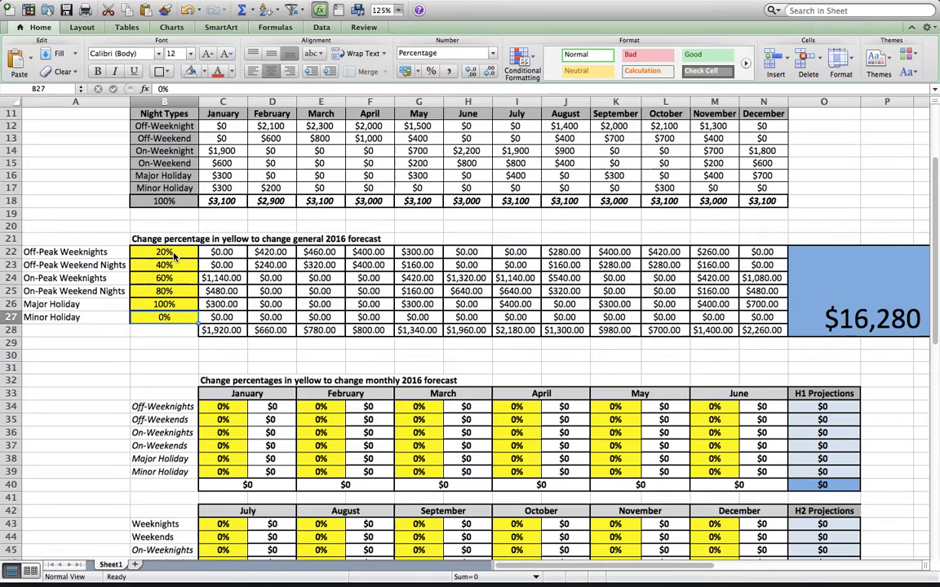
pyautogui.write('75')
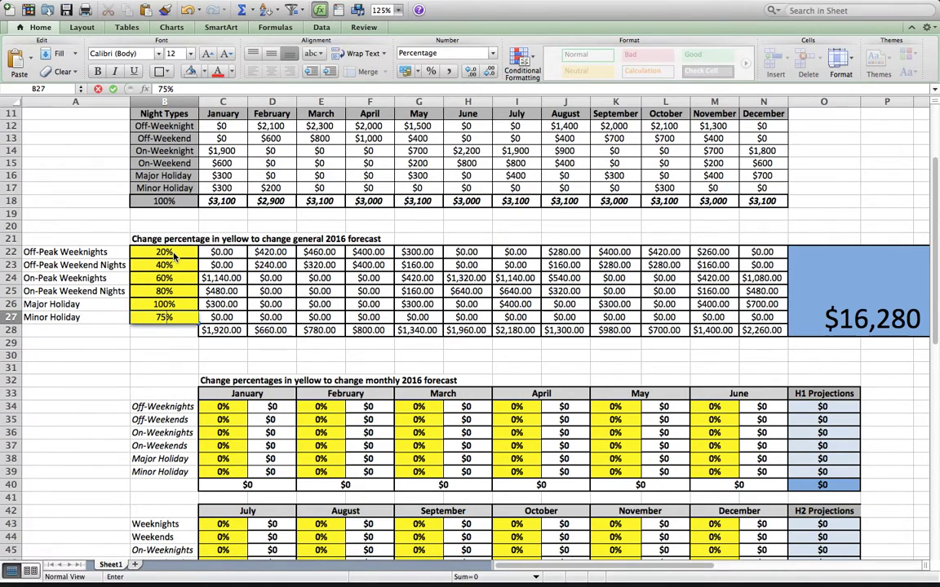
pyautogui.press('Return')
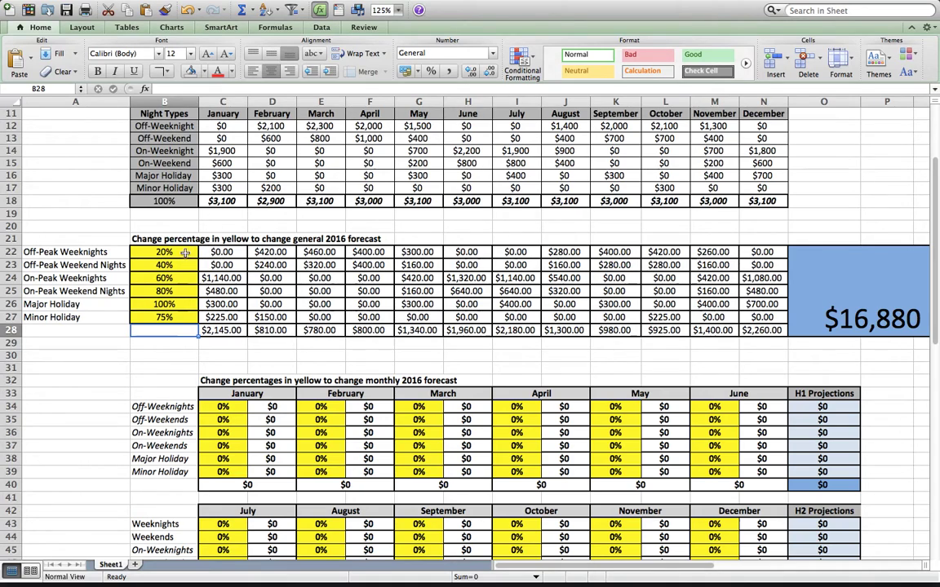
pyautogui.scroll(5, 175, 306)
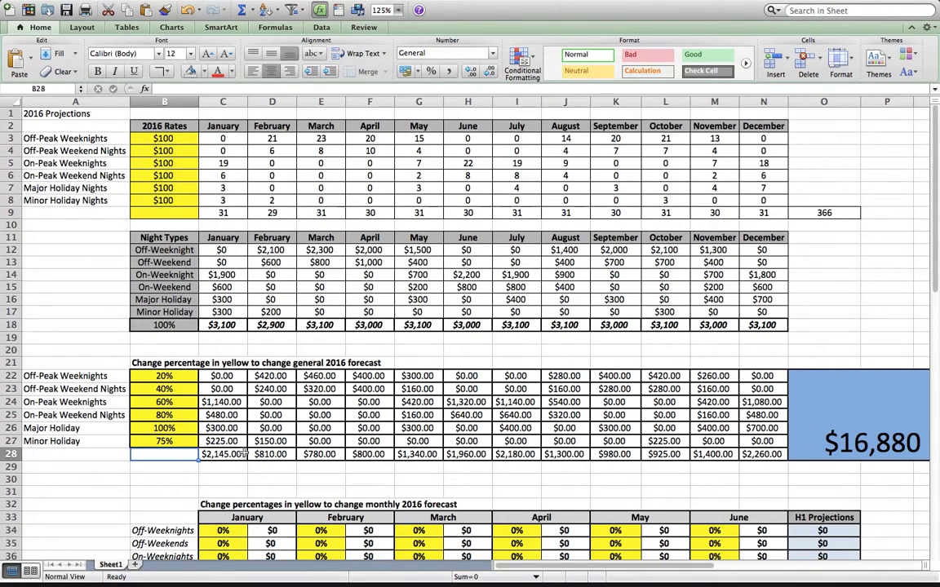
pyautogui.click(227, 455)
pyautogui.click(271, 455)
pyautogui.click(318, 454)
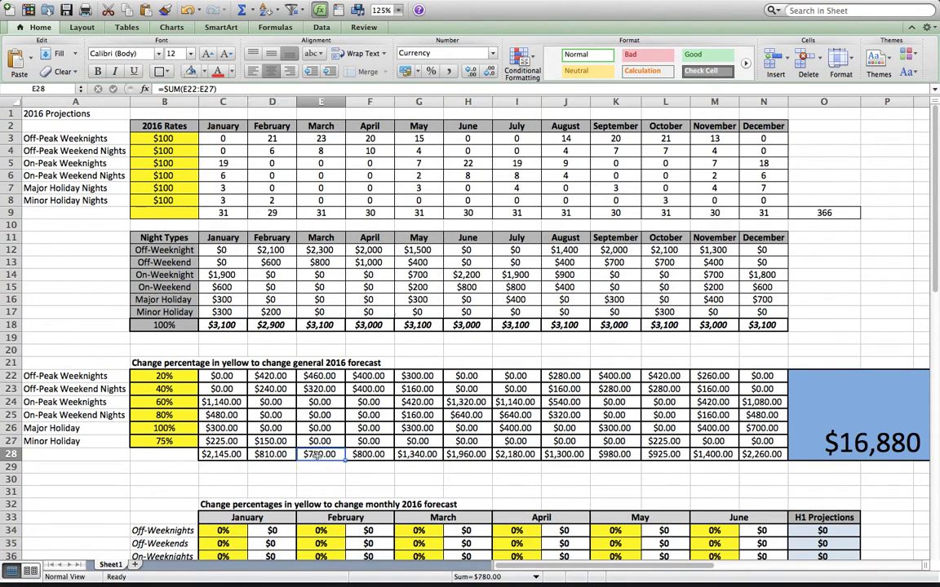
pyautogui.click(367, 454)
pyautogui.scroll(-2, 383, 453)
pyautogui.scroll(-10, 384, 446)
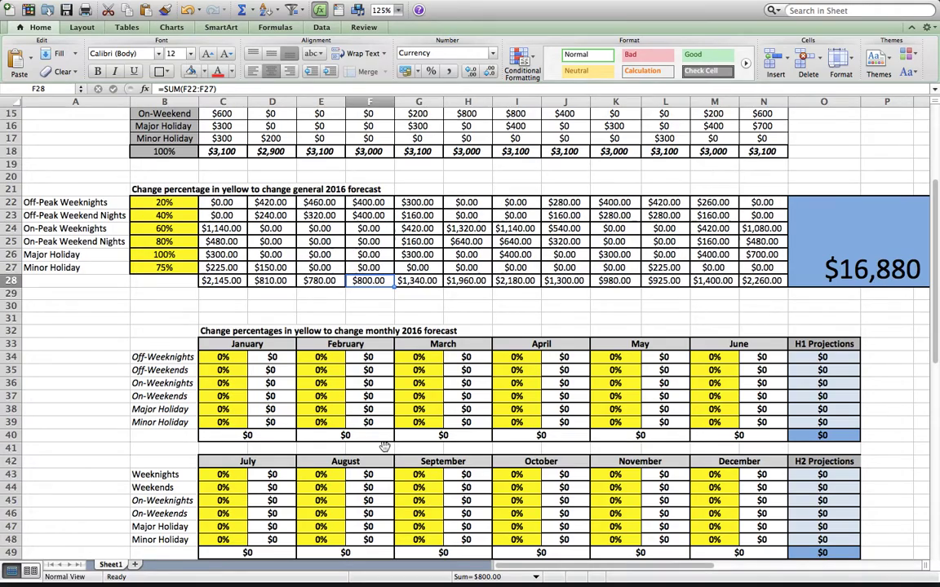
pyautogui.click(241, 356)
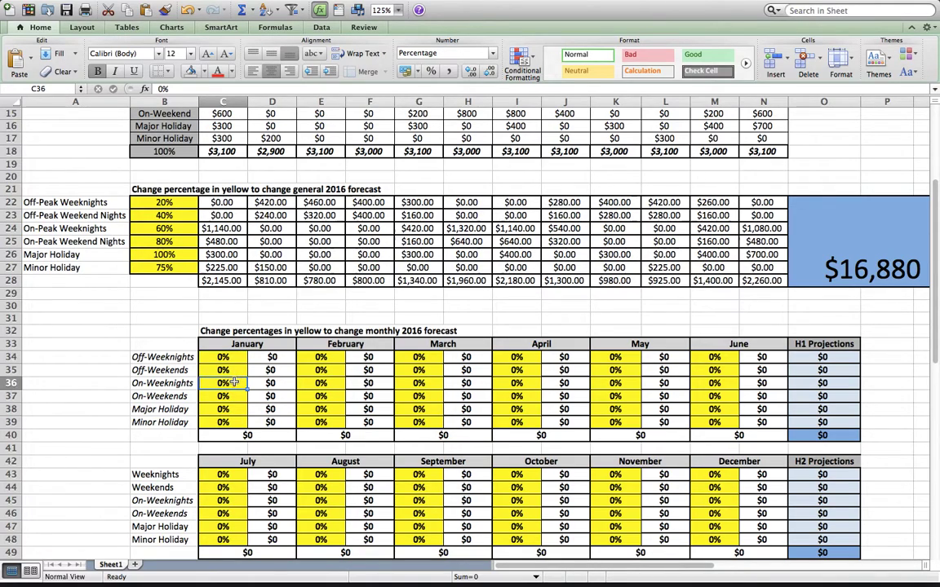
# - Enter January's On-Weeknights as 40% in C36 and On-Weekends as 100% in C37
pyautogui.click(234, 381)
pyautogui.write('40')
pyautogui.press('Return')
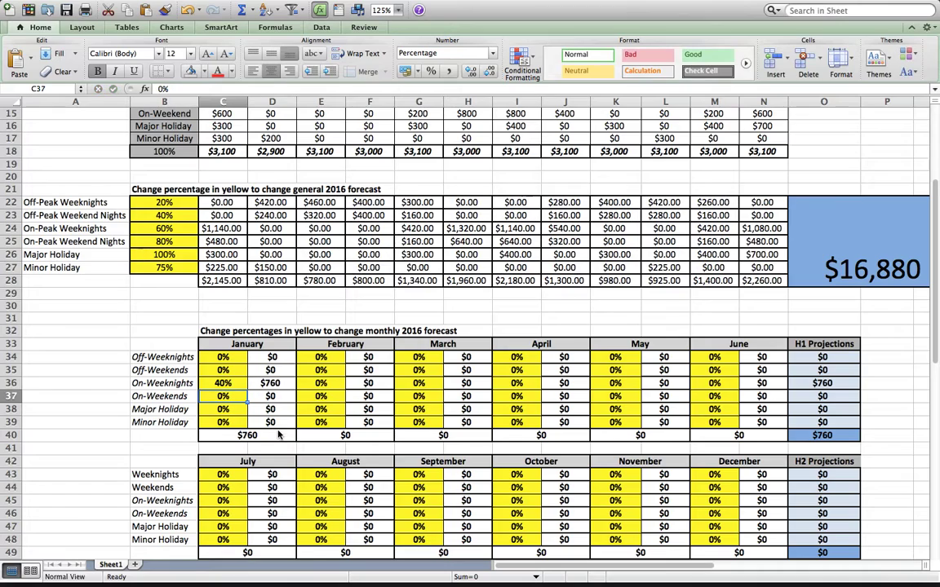
pyautogui.write('100')
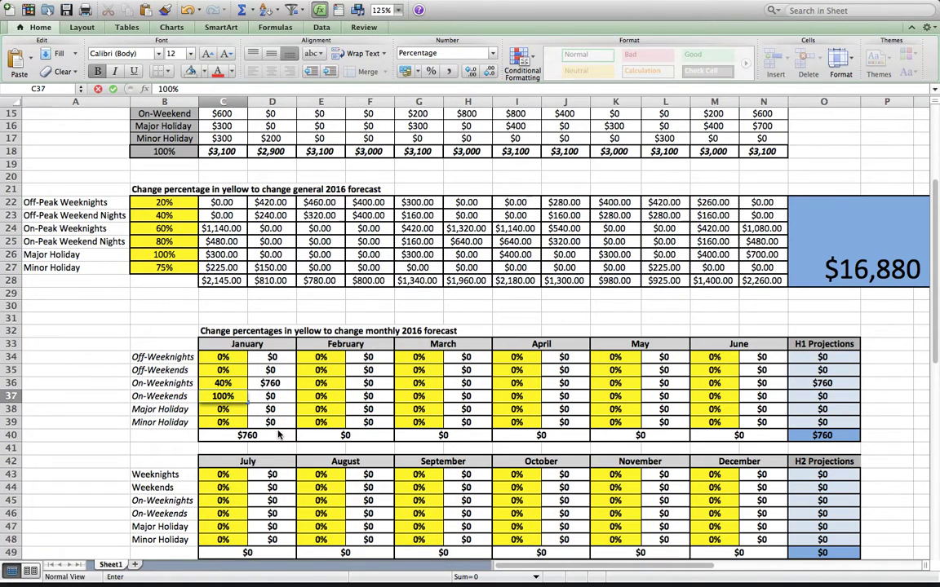
pyautogui.click(273, 435)
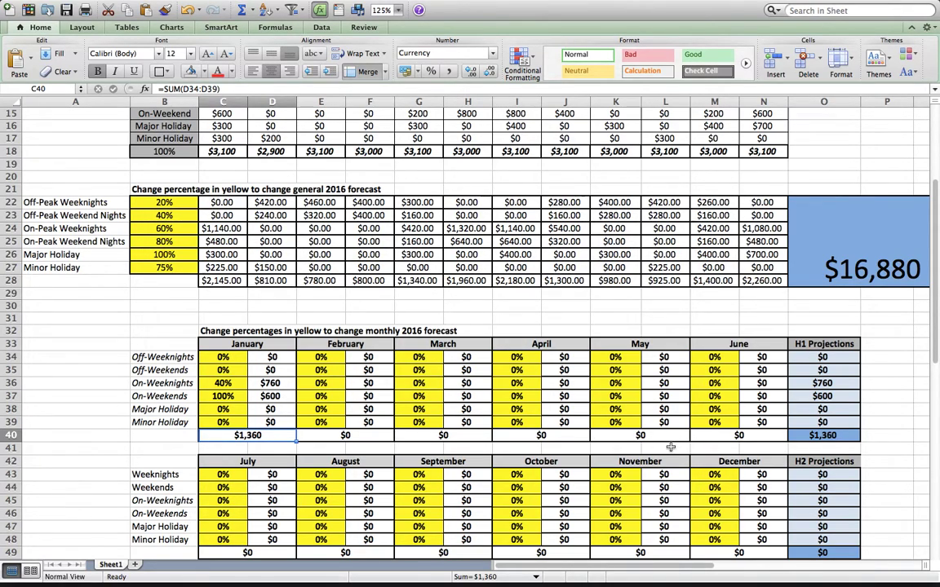
pyautogui.scroll(5, 669, 447)
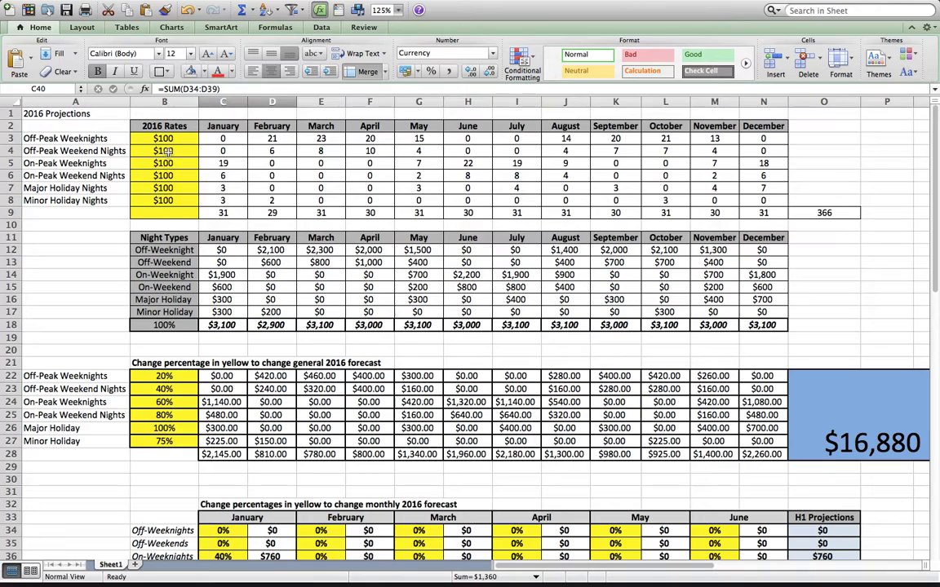
# - Set the Off-Peak Weekend Nights rate in B4 to $115
pyautogui.click(164, 151)
pyautogui.click(166, 139)
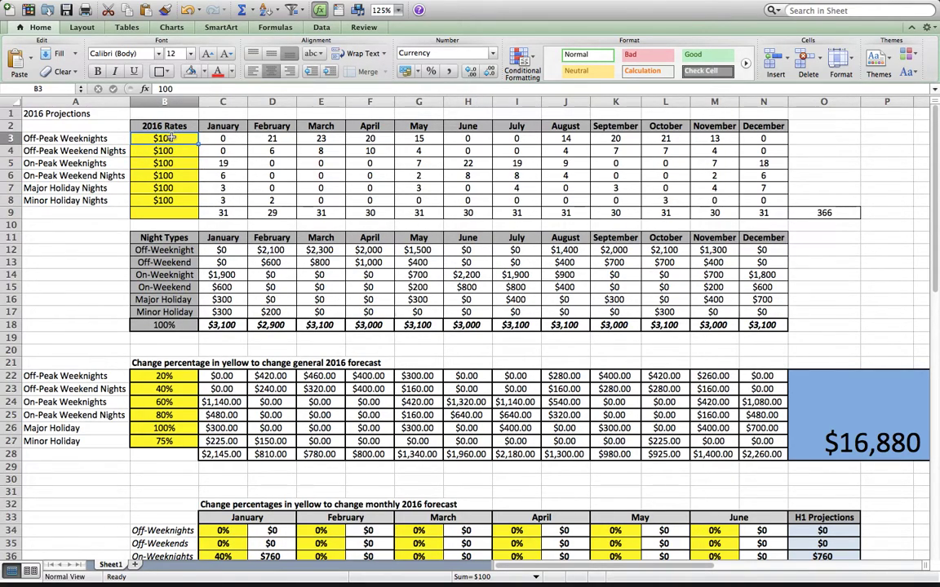
pyautogui.click(171, 151)
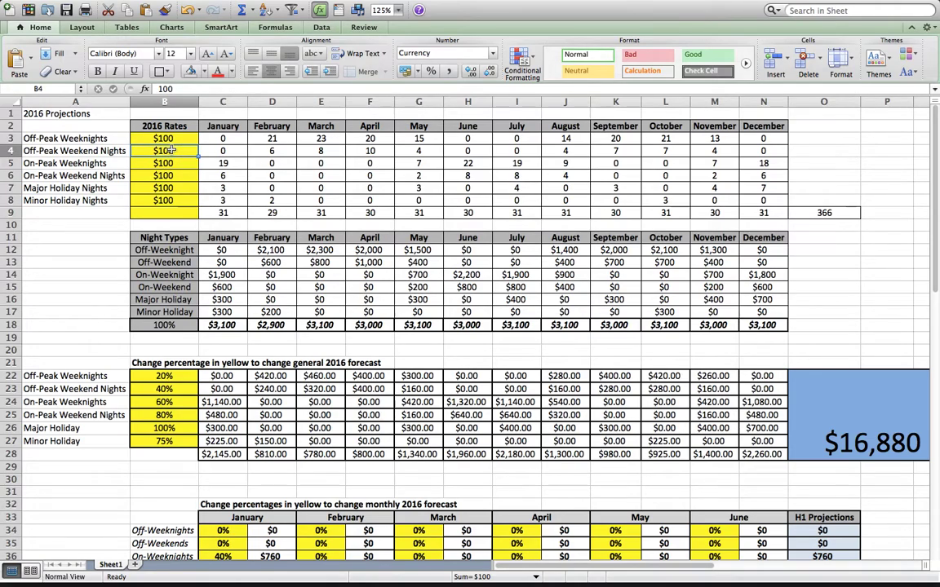
pyautogui.write('115')
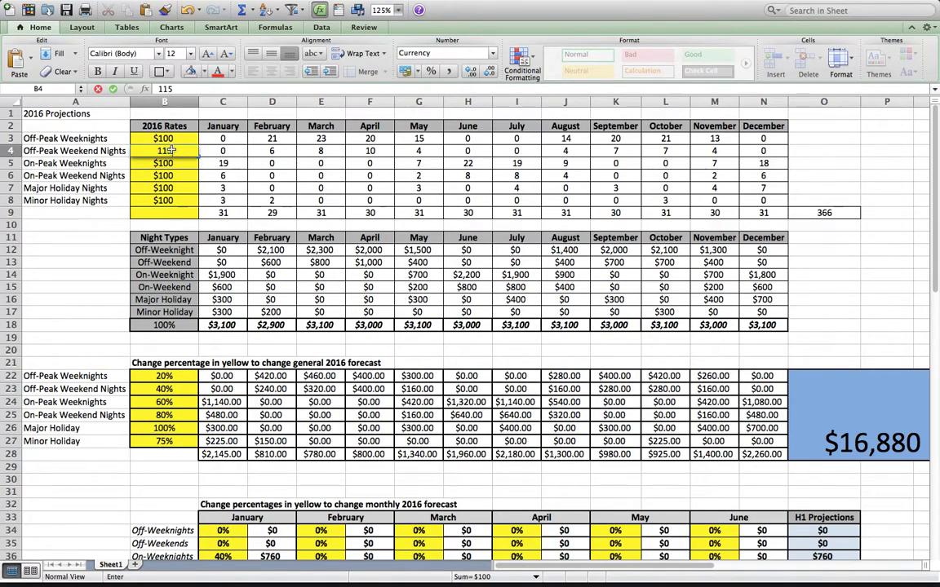
pyautogui.press('Return')
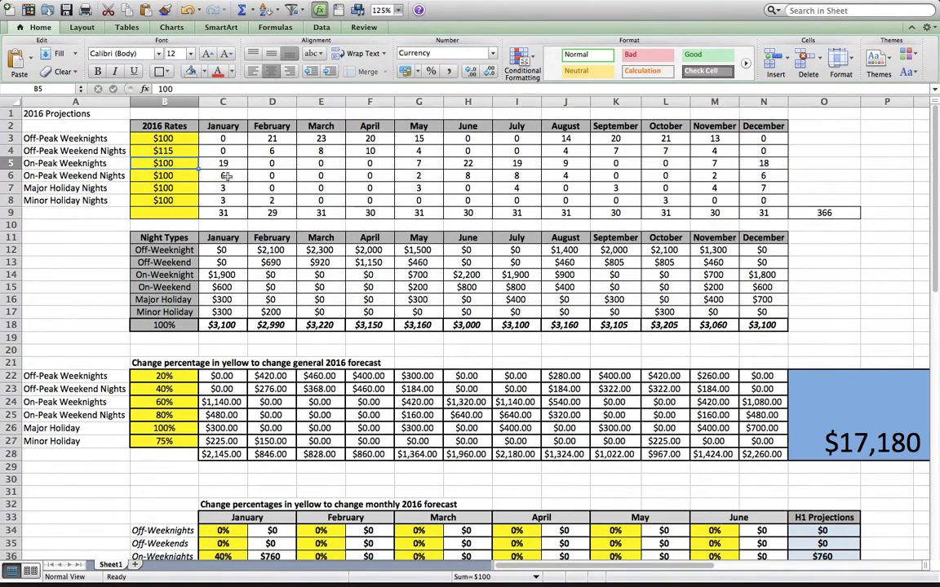
# - Set the On-Peak and holiday rates in B5–B8 to $125, $135, $175 and $150
pyautogui.click(228, 177)
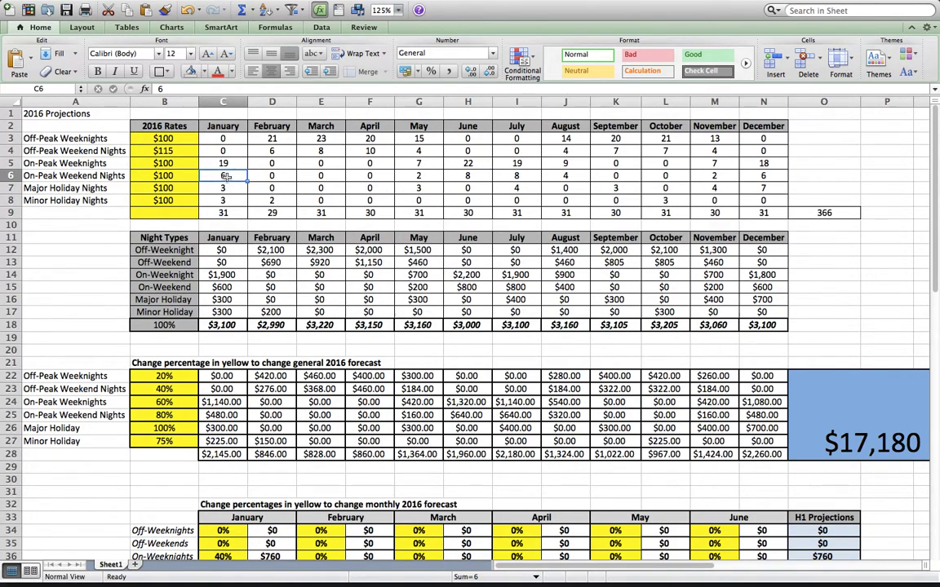
pyautogui.click(175, 164)
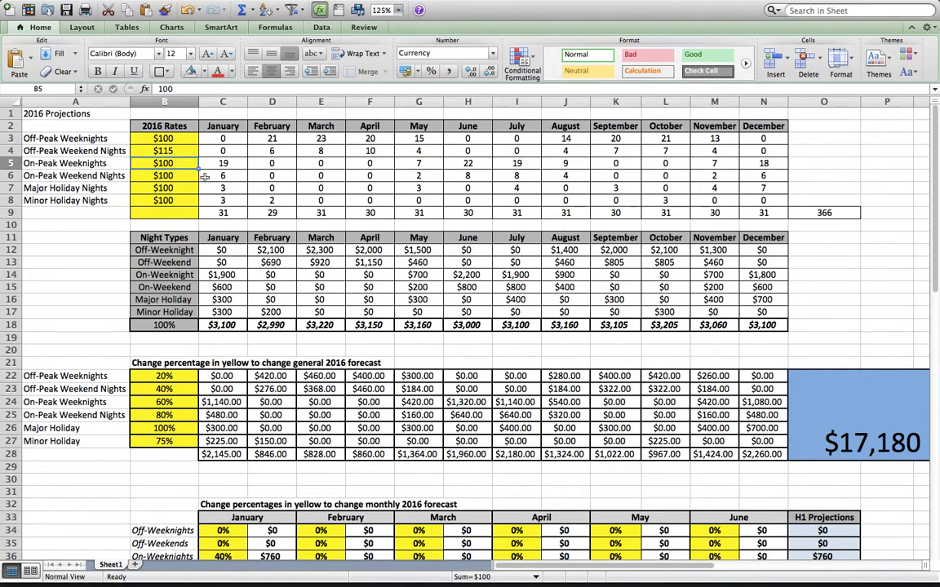
pyautogui.write('25')
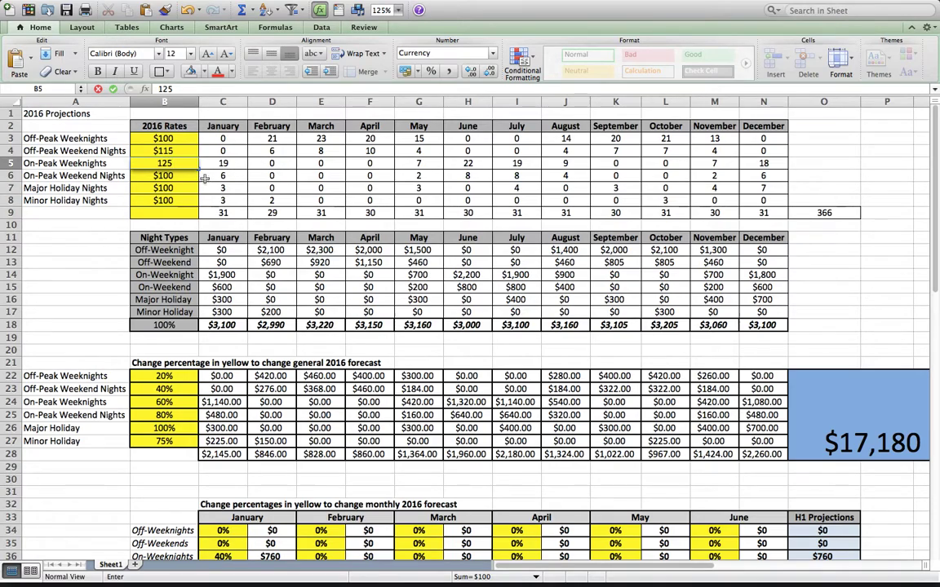
pyautogui.press('Return')
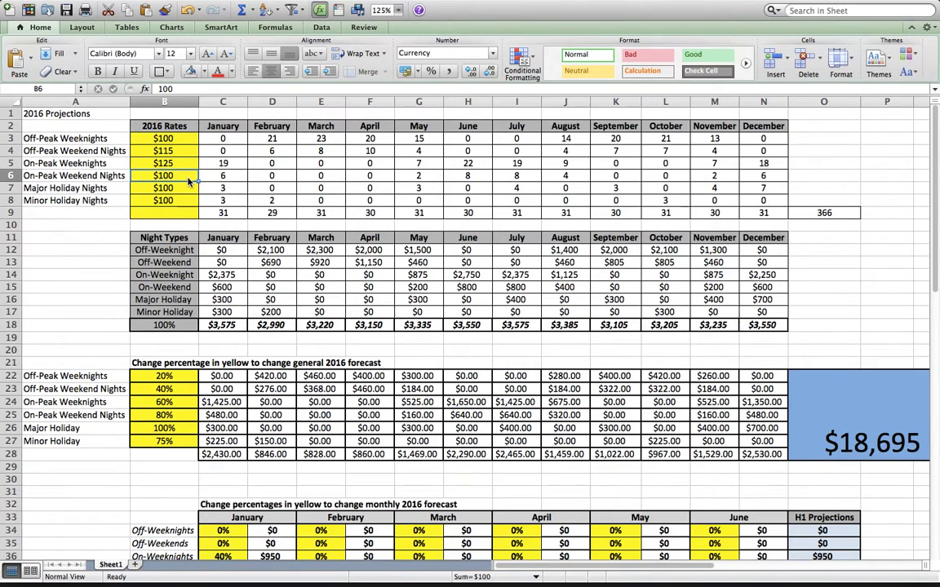
pyautogui.write('135')
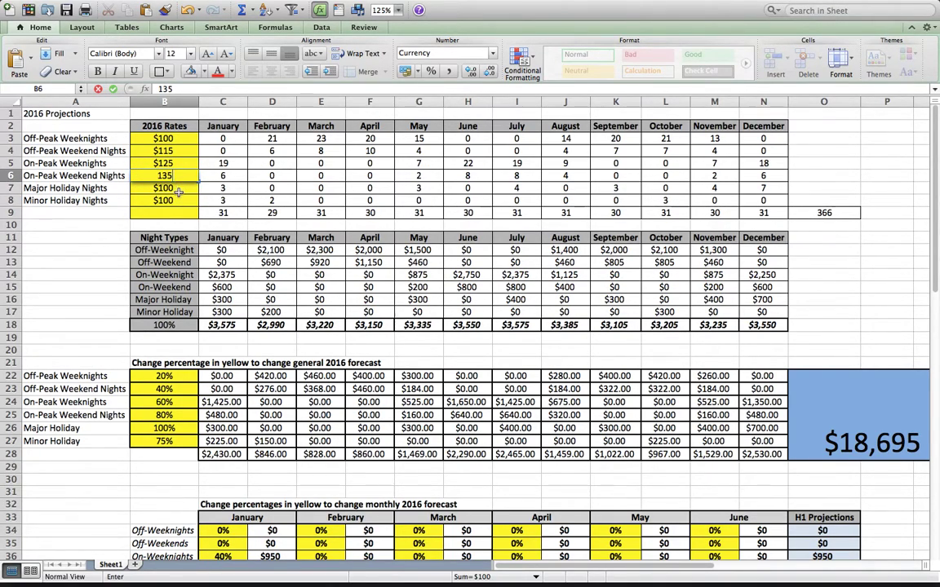
pyautogui.press('Return')
pyautogui.write('17')
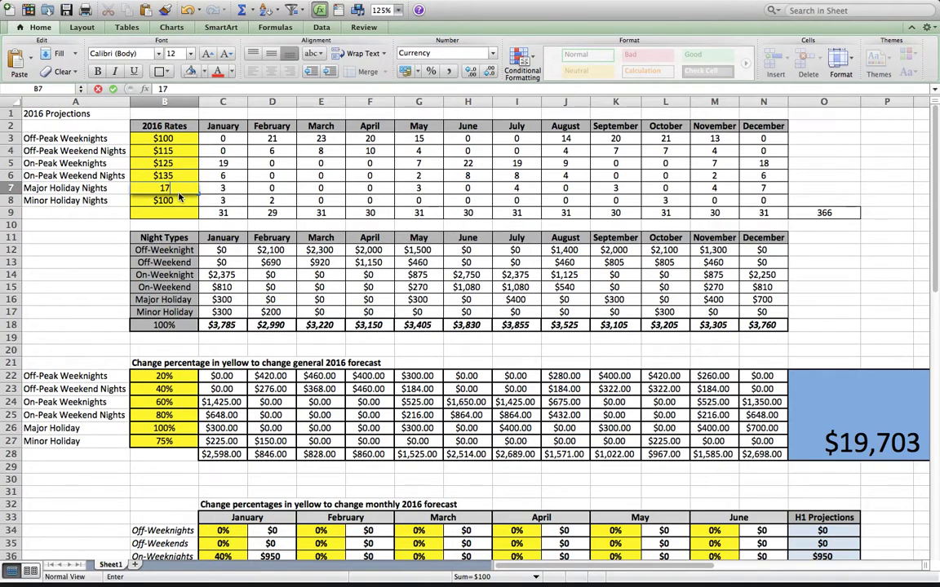
pyautogui.write('5')
pyautogui.press('Return')
pyautogui.write('1')
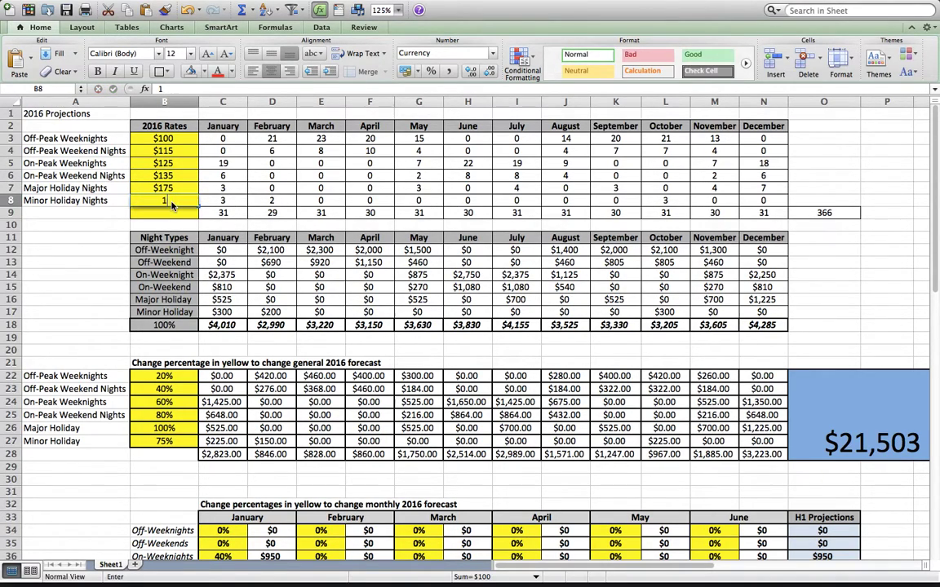
pyautogui.write('50')
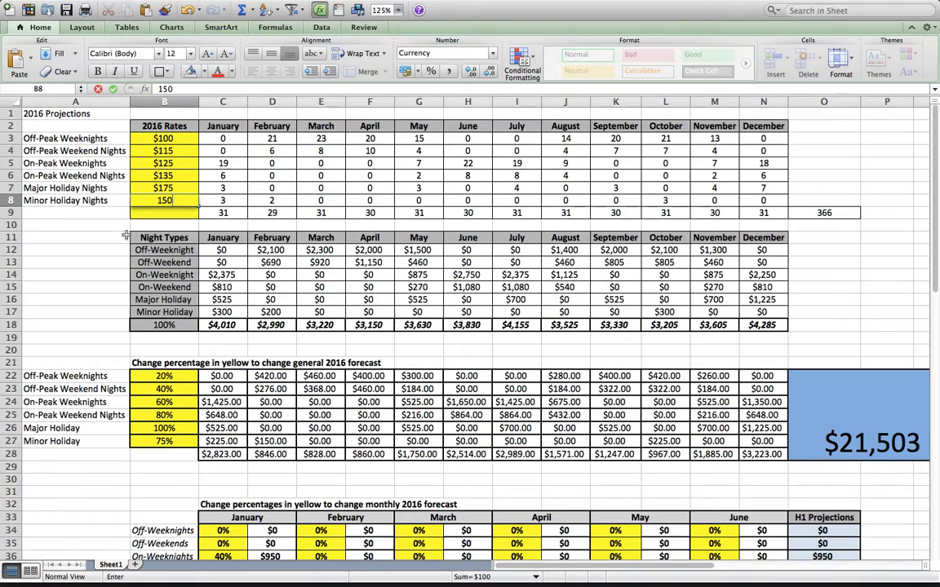
pyautogui.click(124, 237)
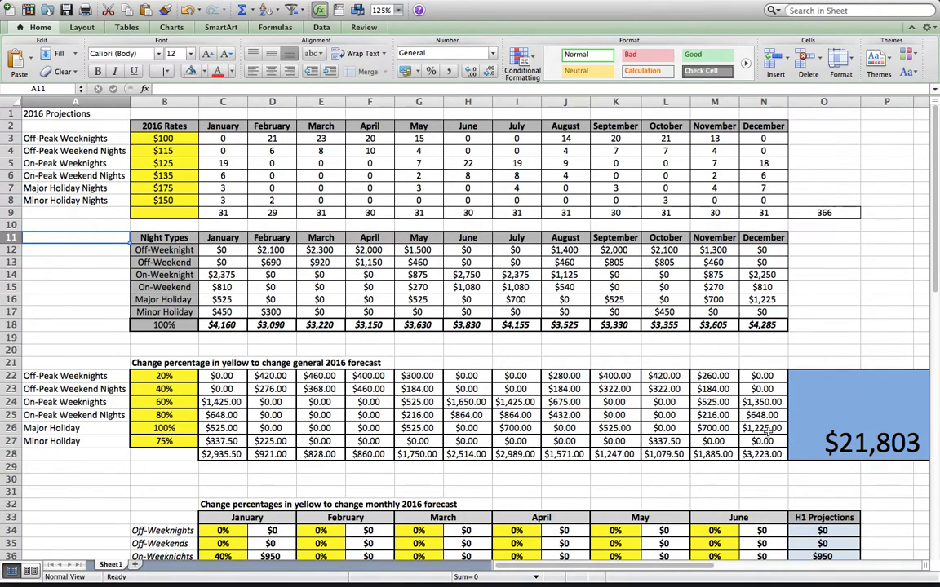
# - Enter 30%, 60%, 75% and 90% occupancy in B22–B25 and 100% for Minor Holiday in B27
pyautogui.click(163, 377)
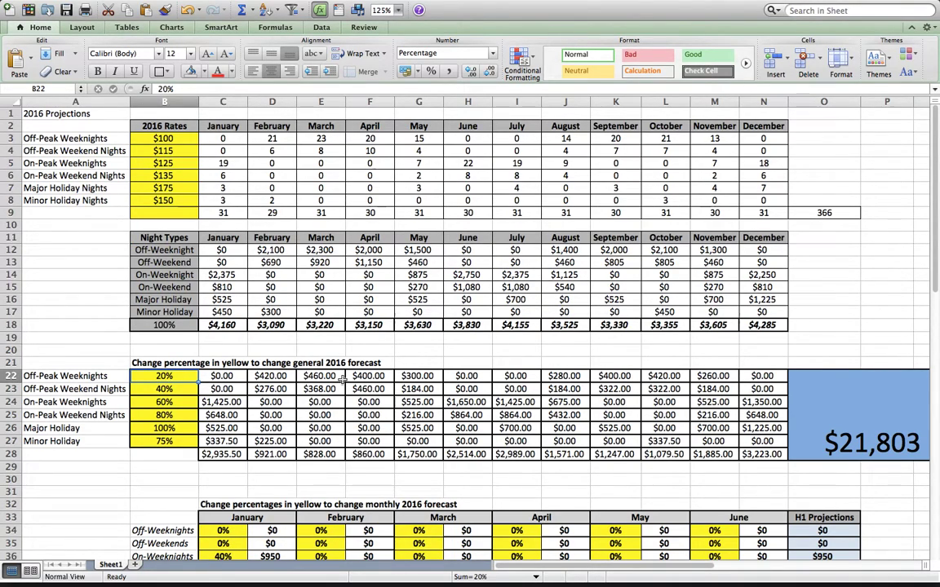
pyautogui.write('30')
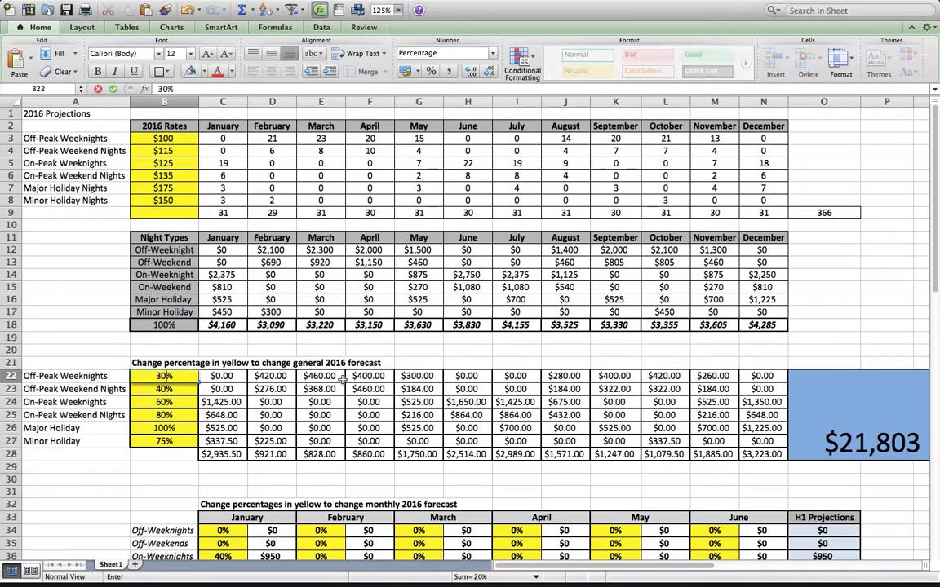
pyautogui.press('Return')
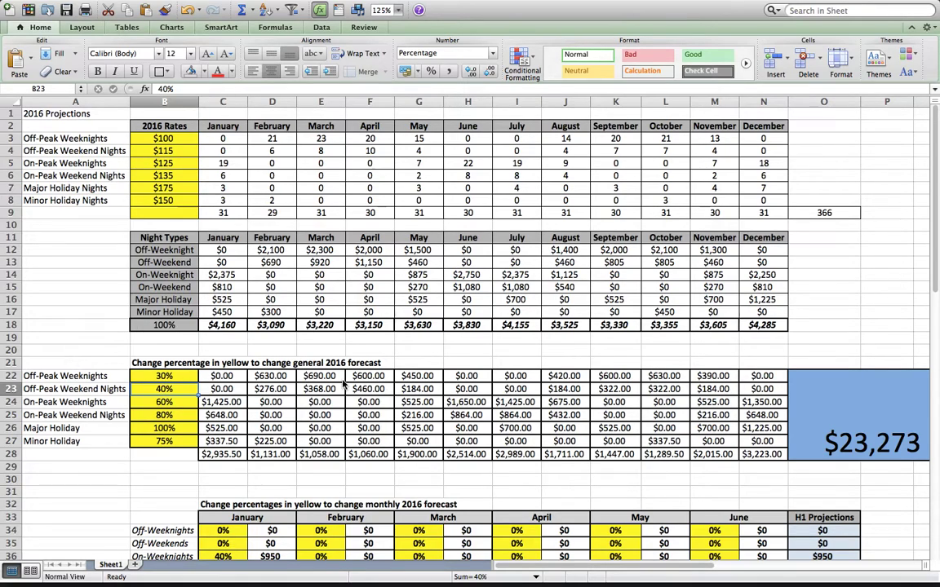
pyautogui.write('60')
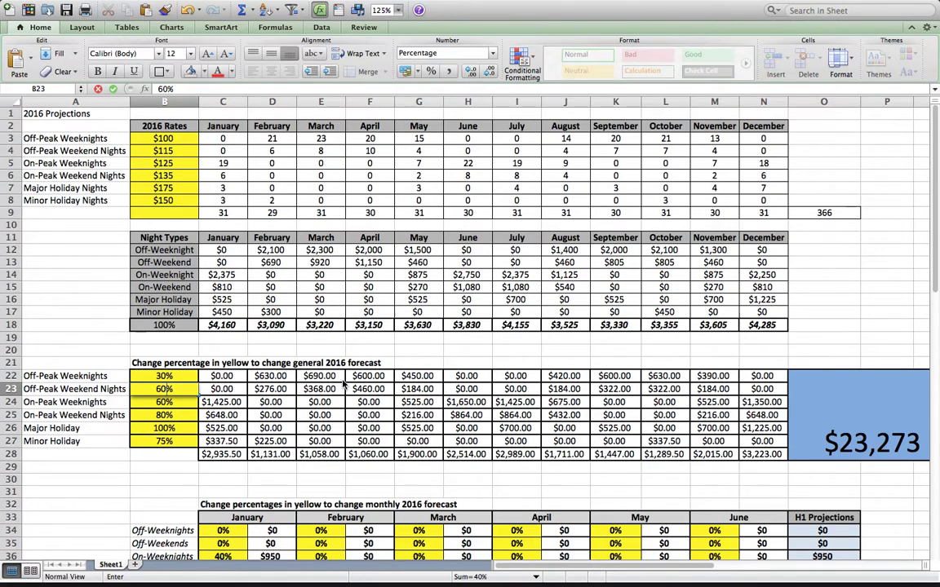
pyautogui.press('Return')
pyautogui.write('75')
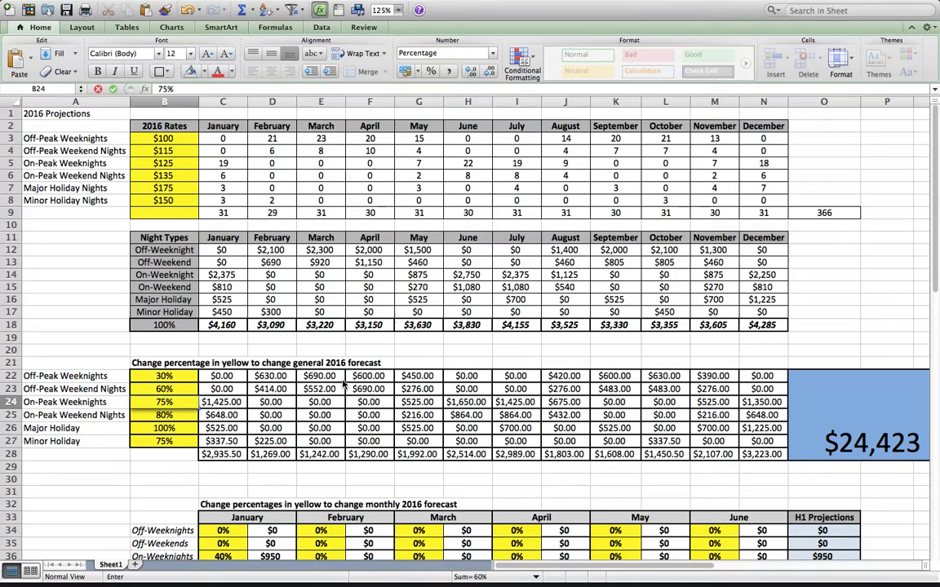
pyautogui.press('Return')
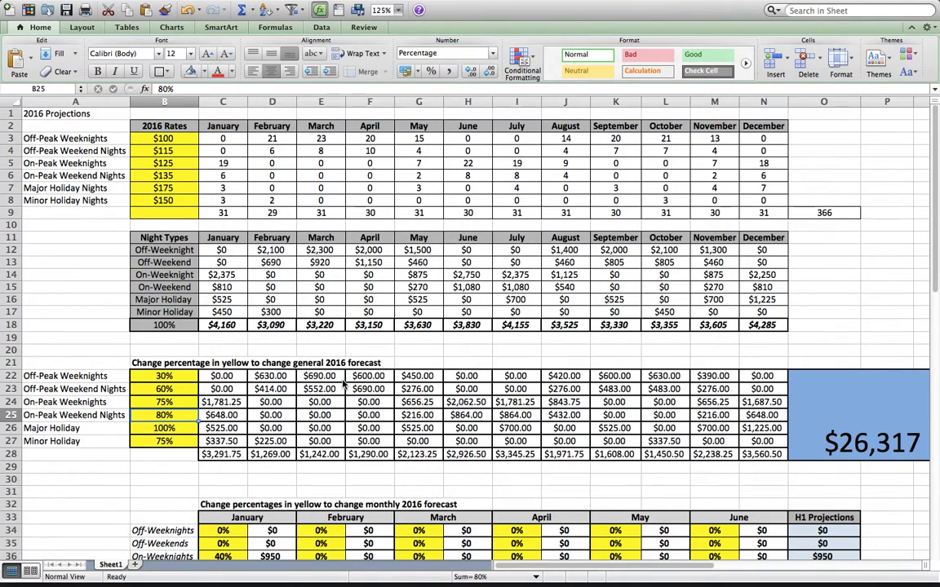
pyautogui.write('90')
pyautogui.press('Return')
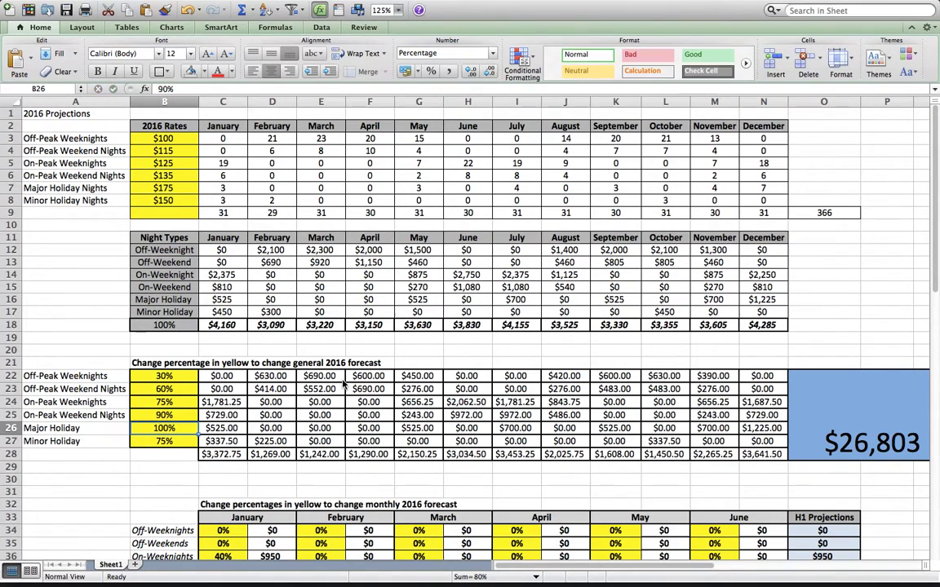
pyautogui.press('Return')
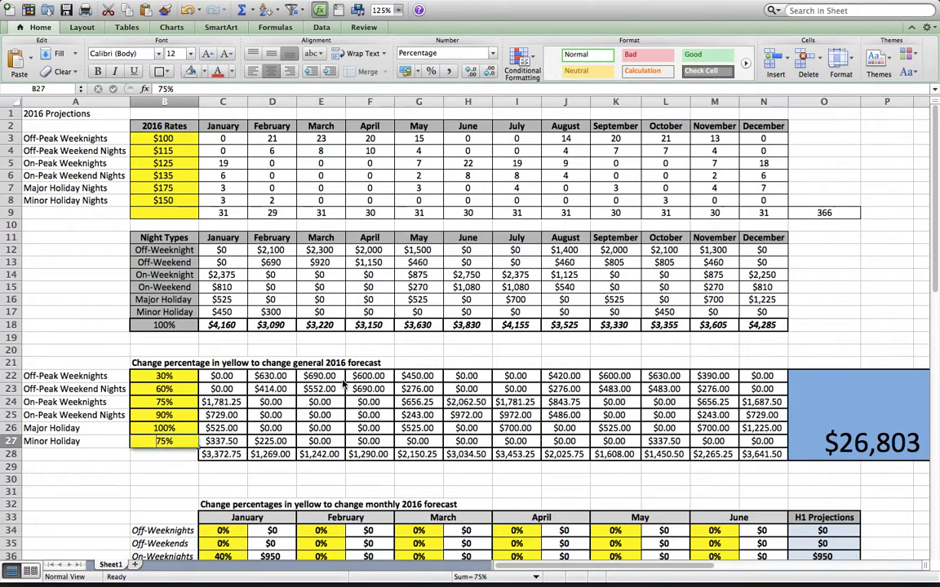
pyautogui.write('100')
pyautogui.press('Up')
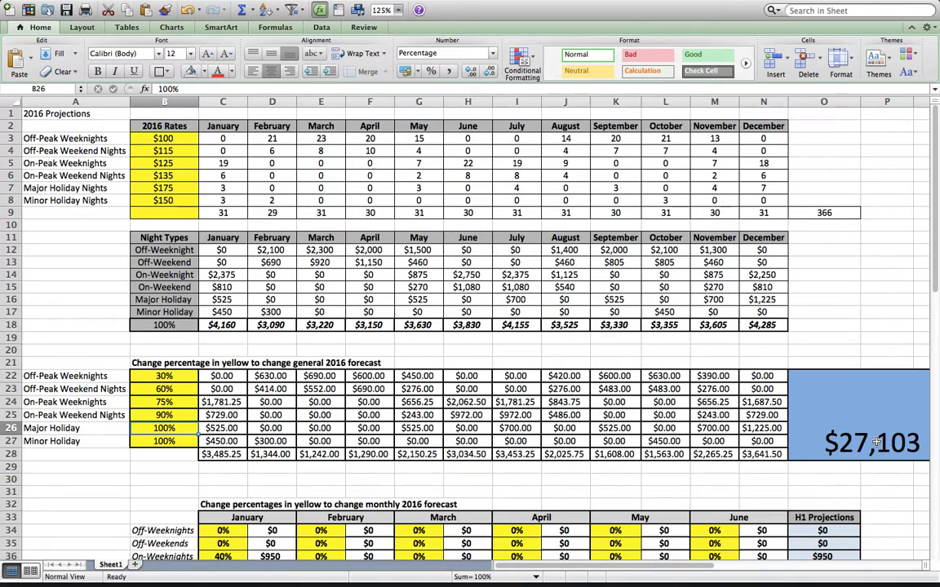
# - Switch to Safari and scroll the Cabins-For-Sale page down and back to the top
pyautogui.press('super+Tab')
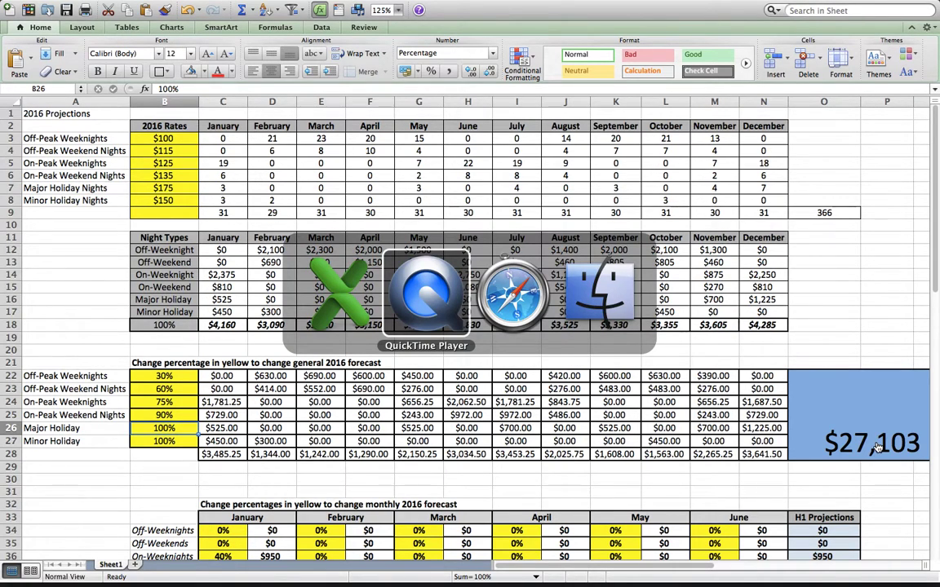
pyautogui.press('super+Tab')
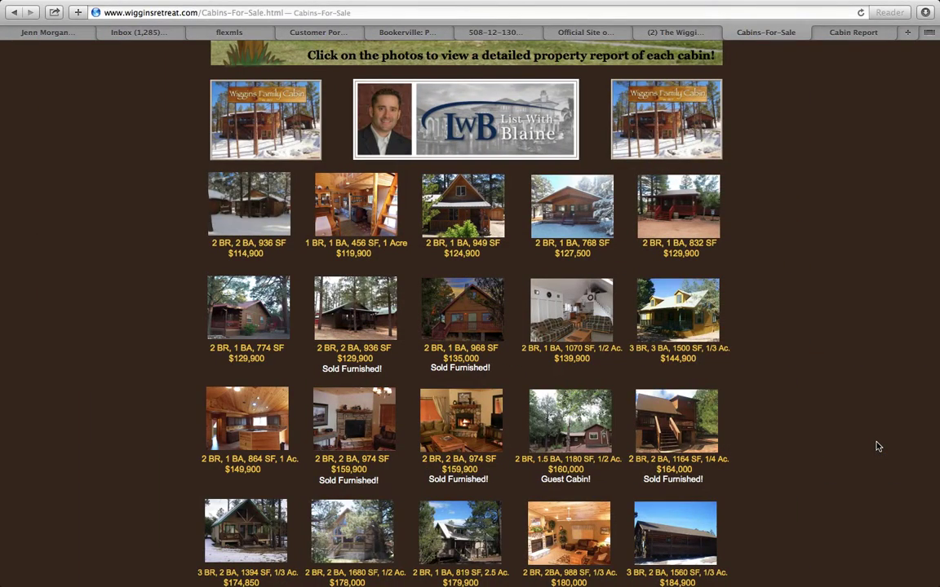
pyautogui.scroll(5, 877, 445)
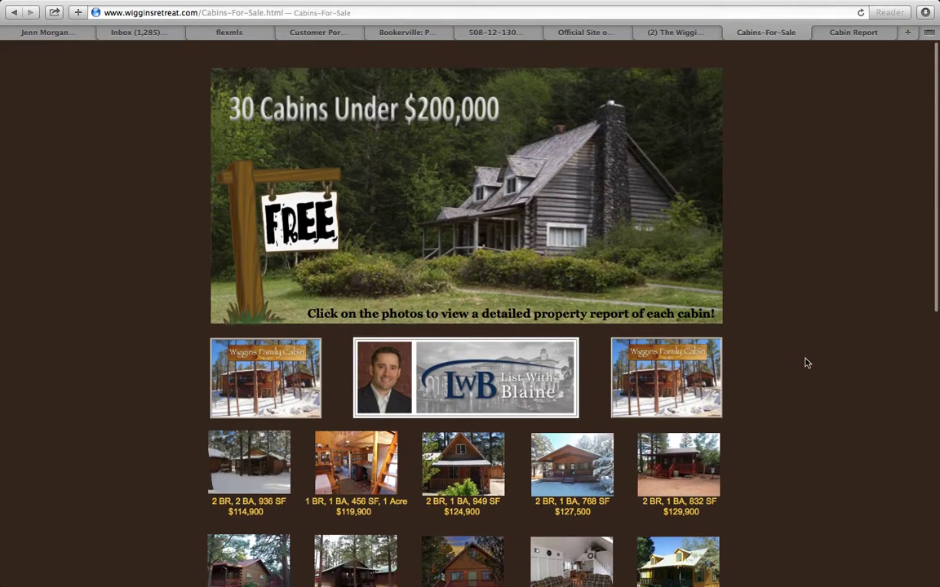
pyautogui.scroll(-10, 806, 363)
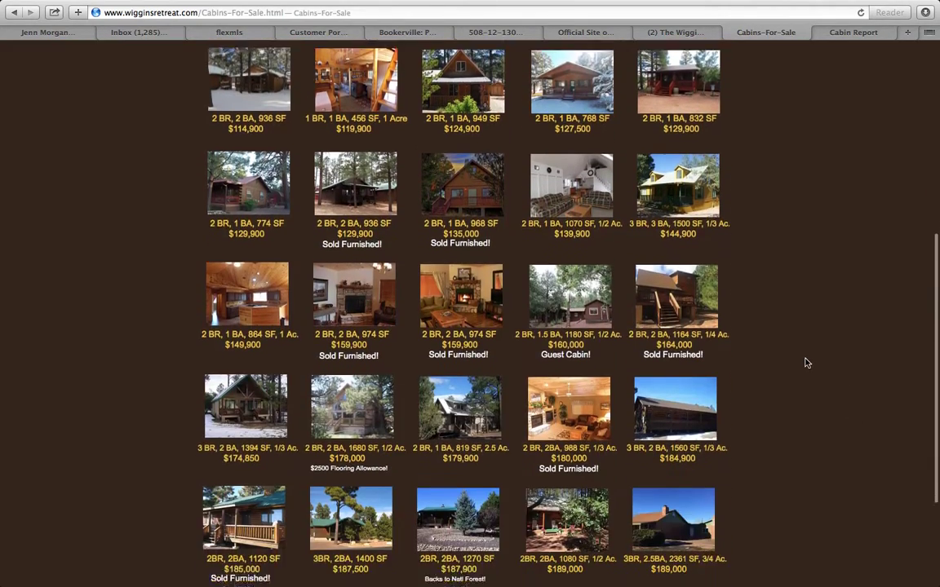
pyautogui.scroll(10, 806, 363)
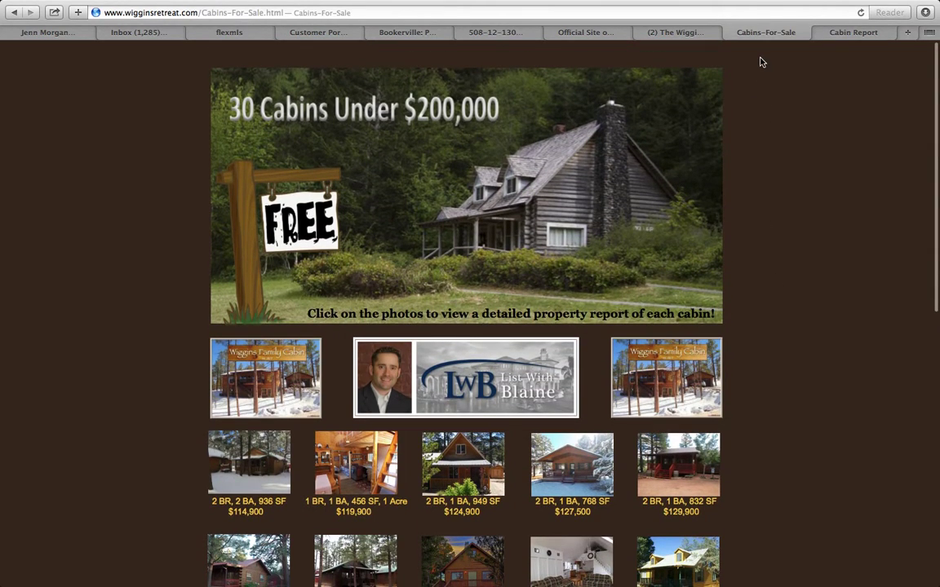
# - Browse the List With Blaine Member Login page, then switch to The Wiggins Family Cabin Facebook tab
pyautogui.click(604, 35)
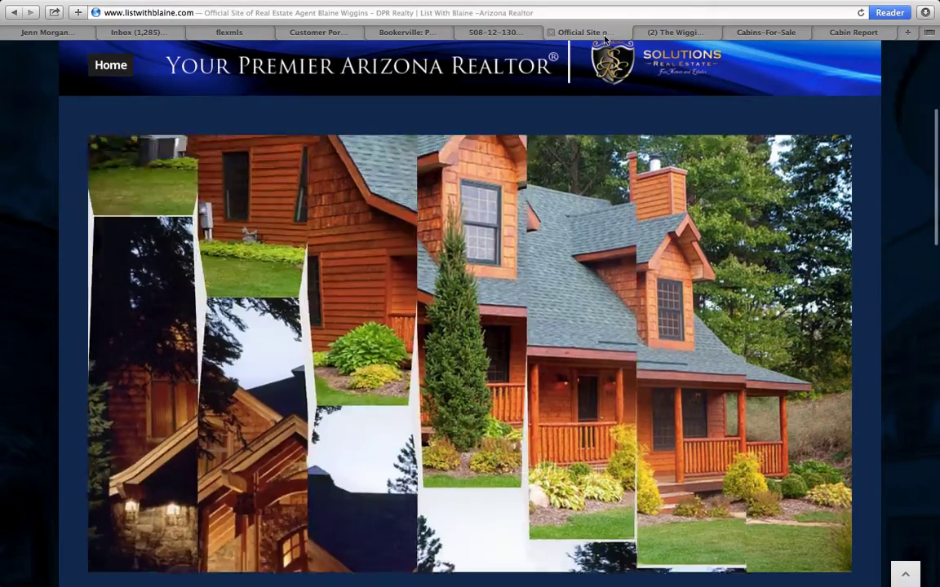
pyautogui.scroll(-5, 612, 272)
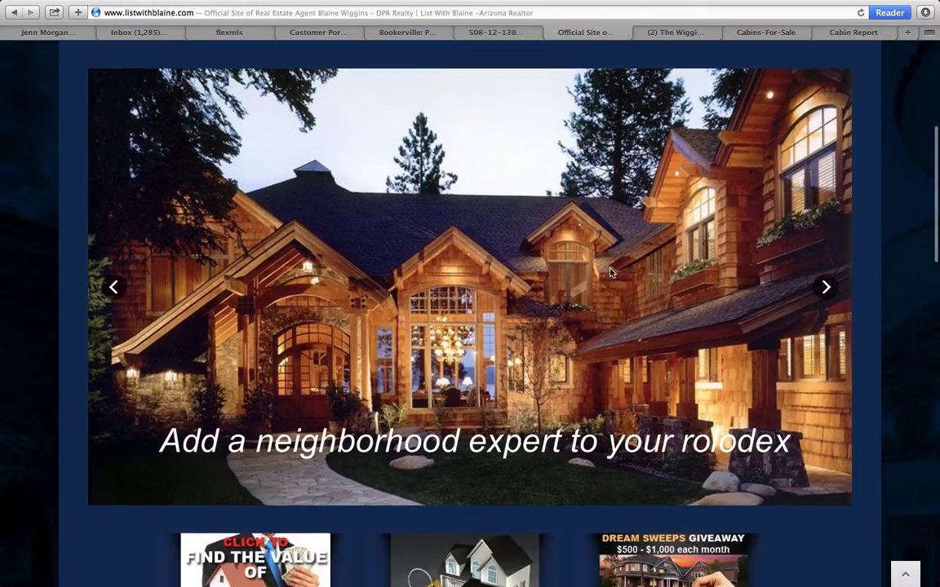
pyautogui.scroll(-1, 611, 272)
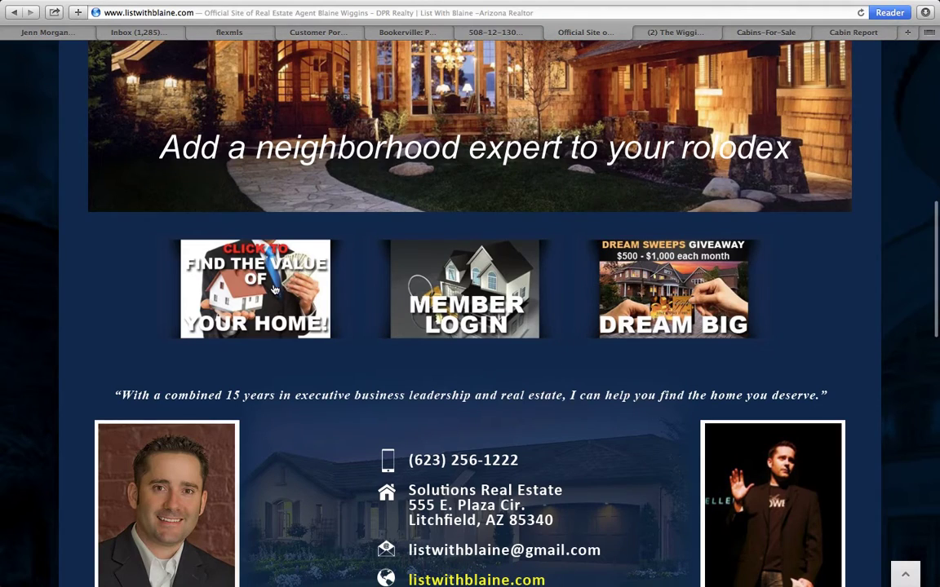
pyautogui.click(475, 306)
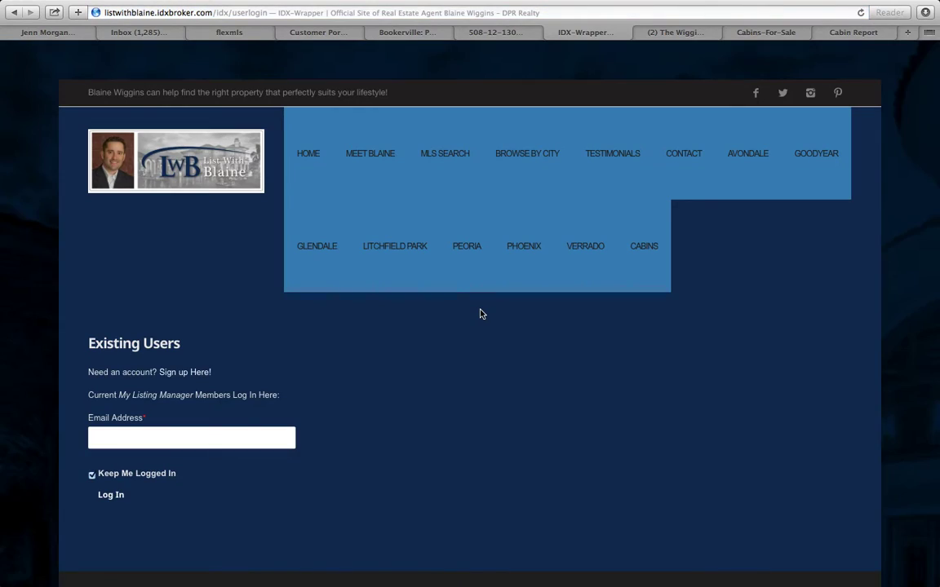
pyautogui.scroll(-4, 467, 432)
pyautogui.scroll(-1, 467, 431)
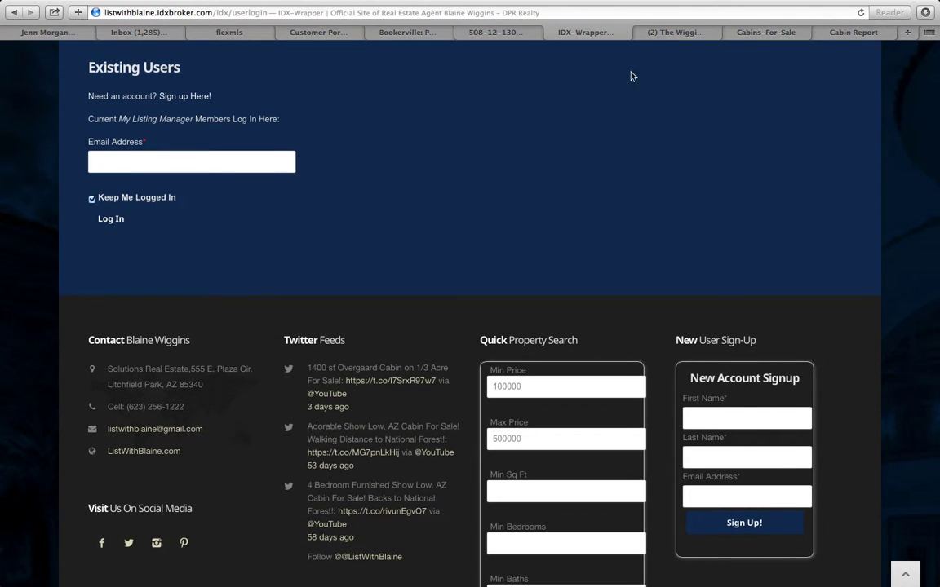
pyautogui.click(663, 34)
pyautogui.scroll(6, 593, 313)
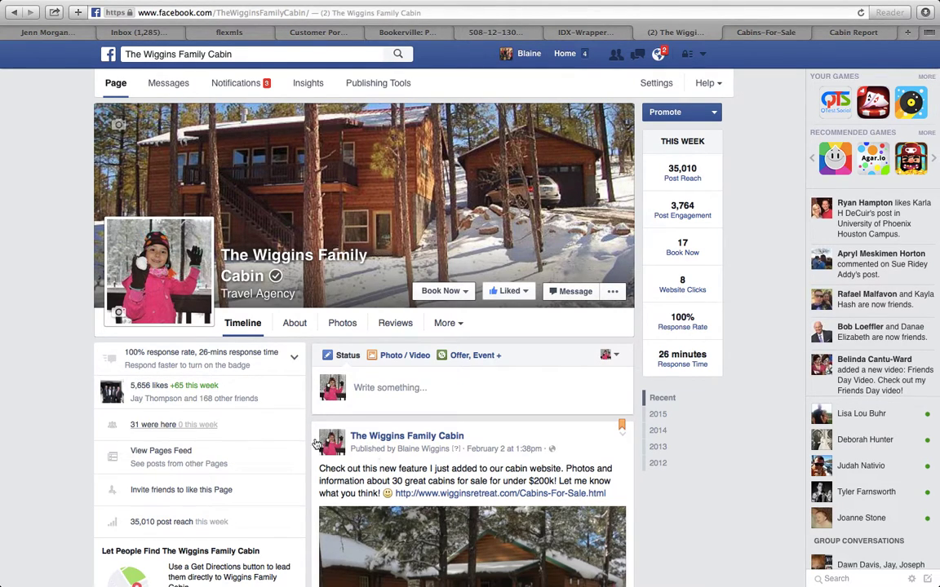
# - Scroll through The Wiggins Family Cabin timeline, then go to the Facebook Home news feed
pyautogui.scroll(-5, 451, 466)
pyautogui.scroll(-15, 451, 466)
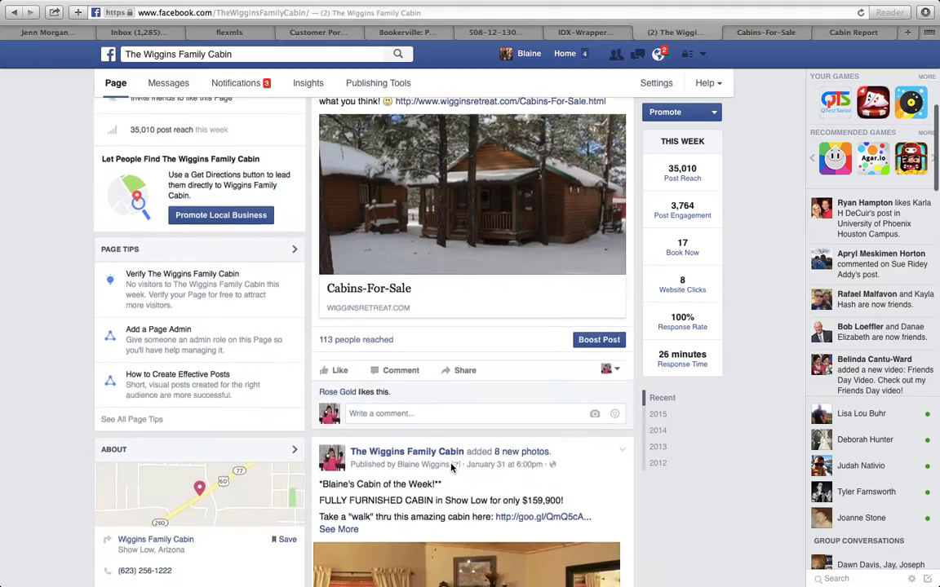
pyautogui.scroll(-5, 451, 466)
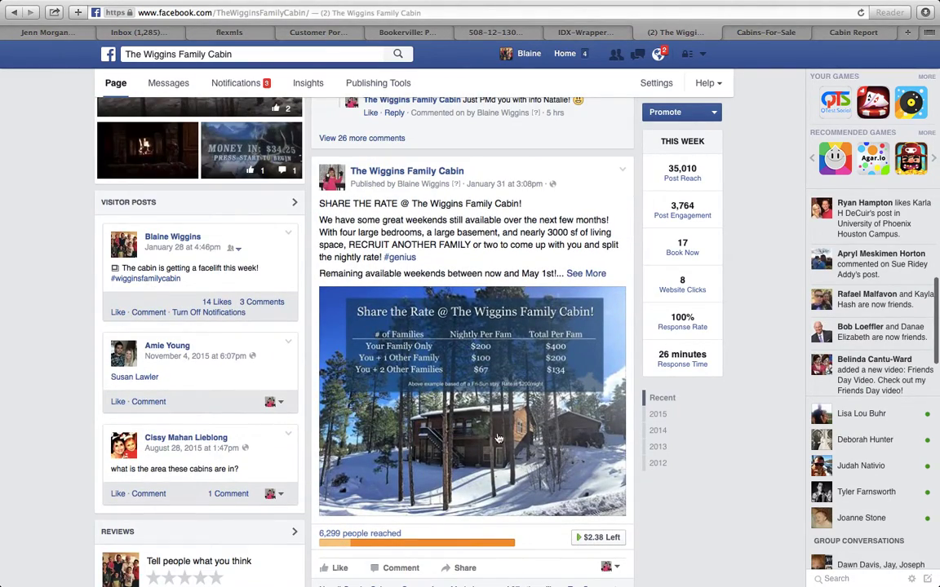
pyautogui.scroll(20, 464, 398)
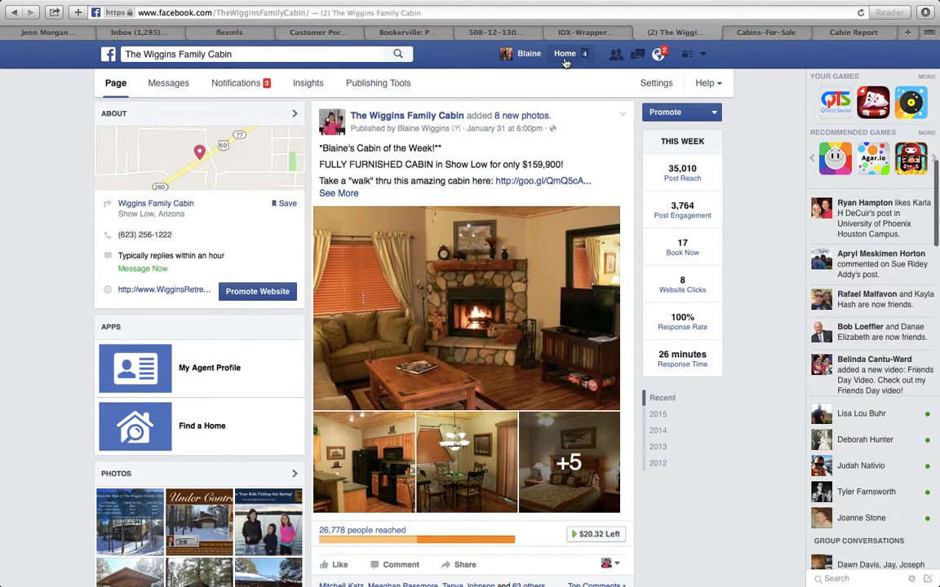
pyautogui.click(564, 55)
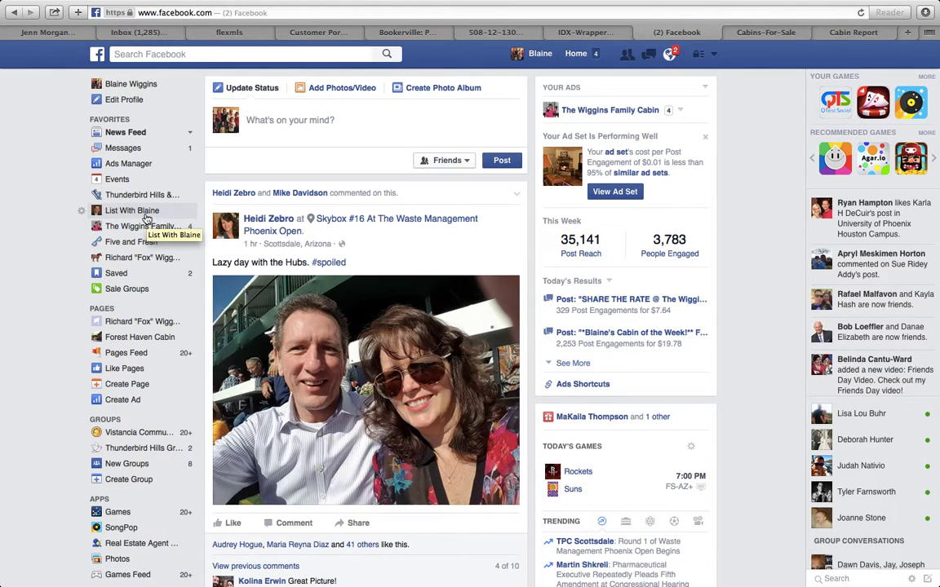
# - Scroll through the realtor's Facebook page, then return to Safari's '30 Cabins Under $200,000' Cabins-For-Sale tab
pyautogui.click(146, 213)
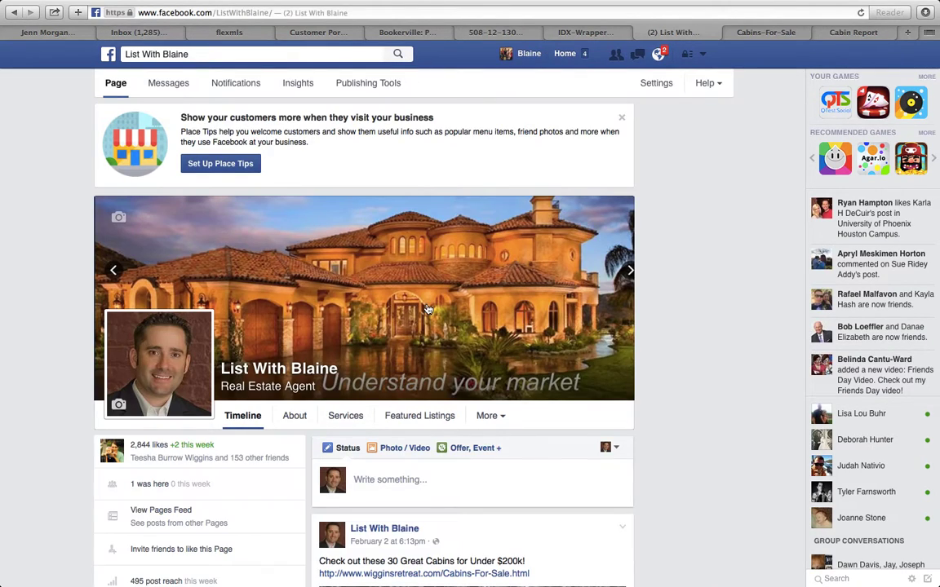
pyautogui.scroll(-5, 426, 308)
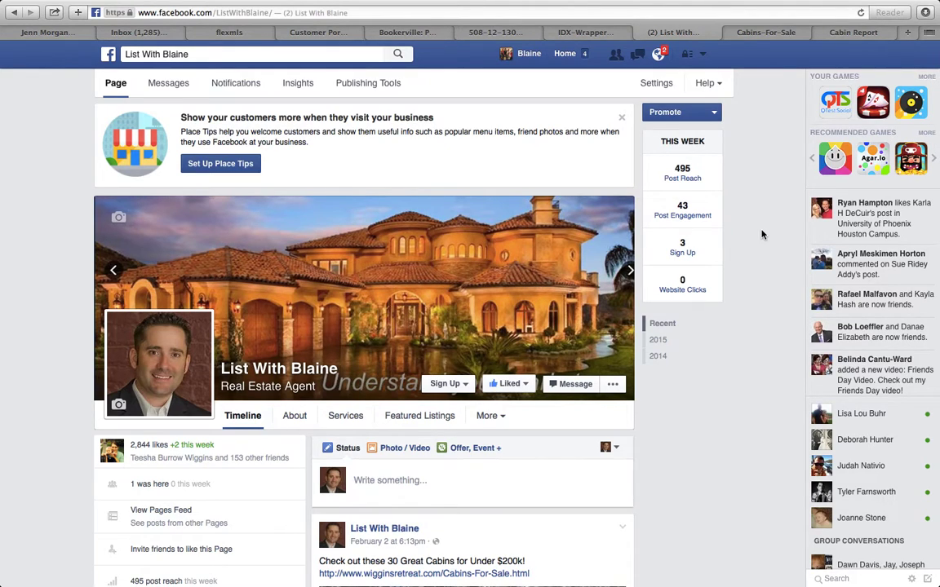
pyautogui.click(780, 35)
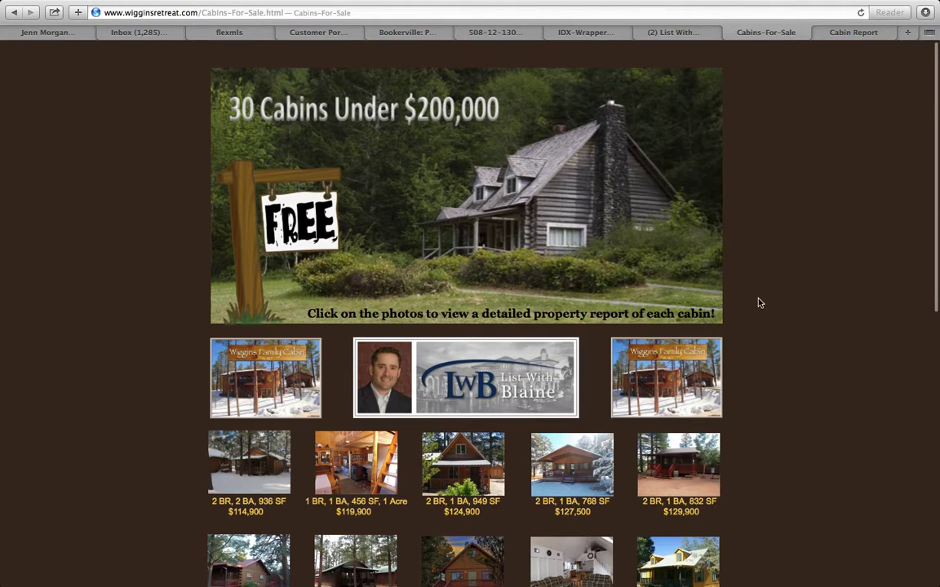
pyautogui.click(780, 7)
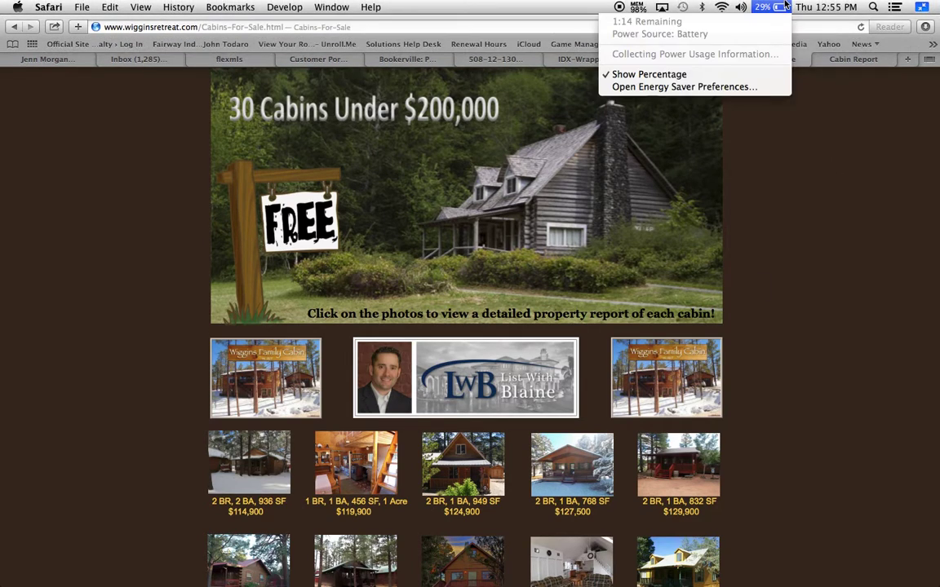